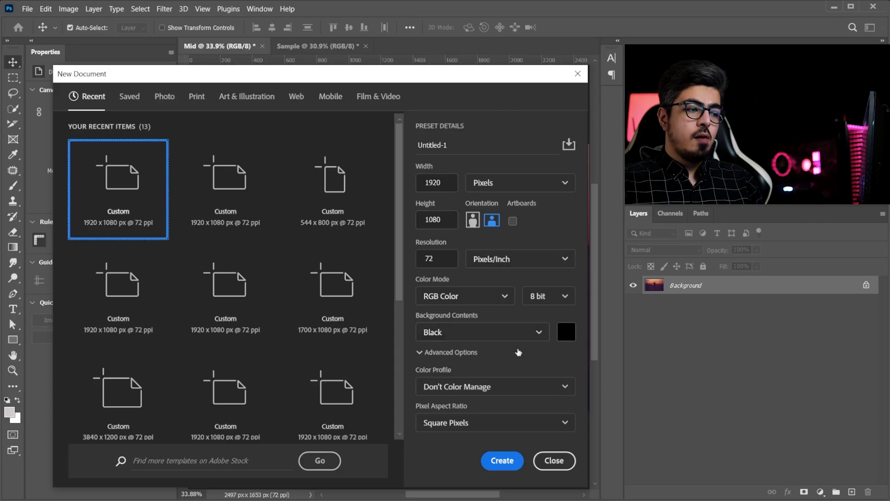
Step: Create a 1920 × 1080 px, 72 ppi document with black background contents and copy the sunset photo from the Mid document into it
click(501, 460)
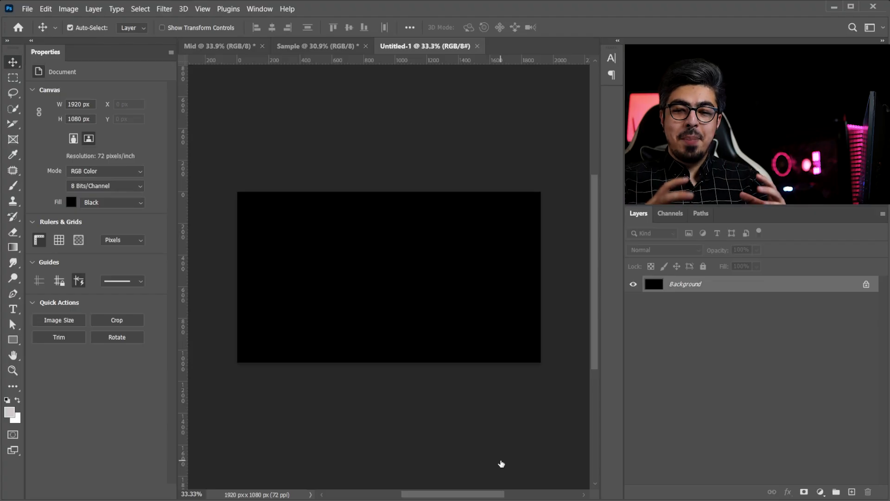
click(322, 49)
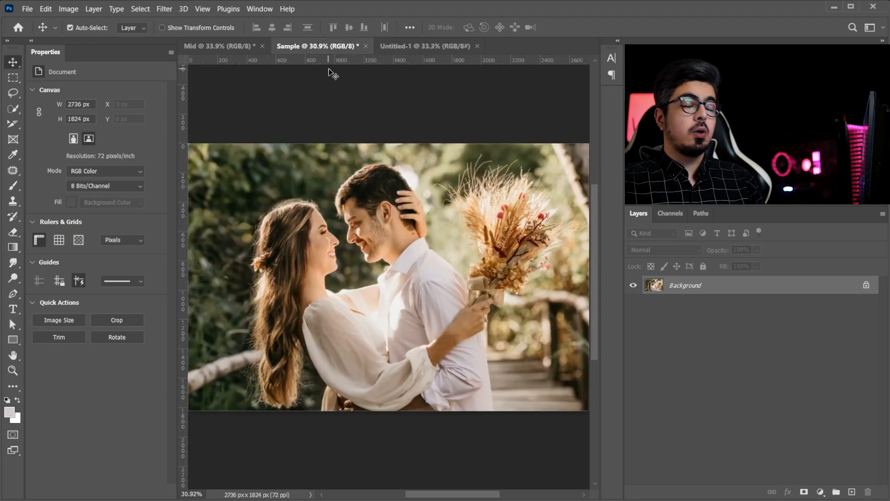
click(241, 46)
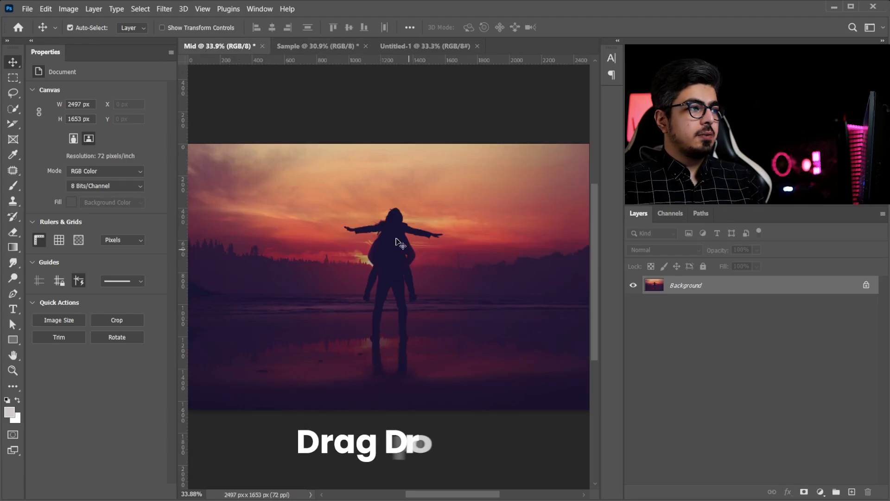
drag(397, 241, 378, 275)
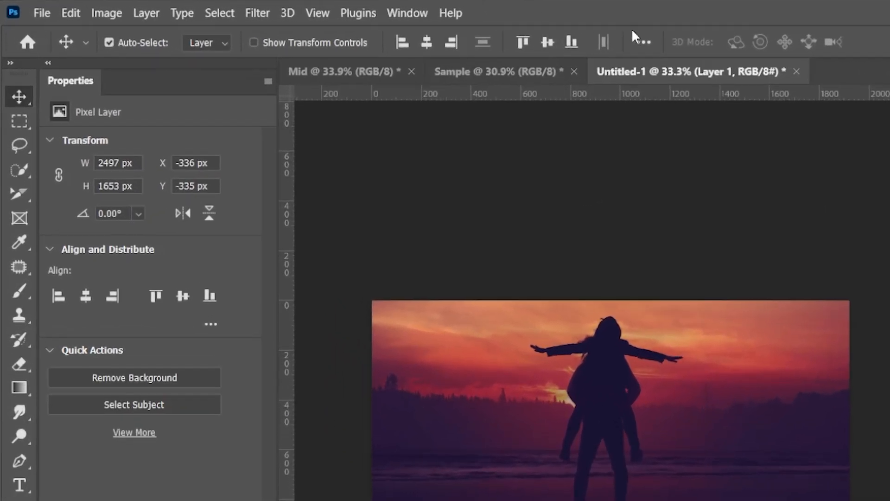
Step: Align the sunset photo layer to the canvas, centred both horizontally and vertically
click(410, 27)
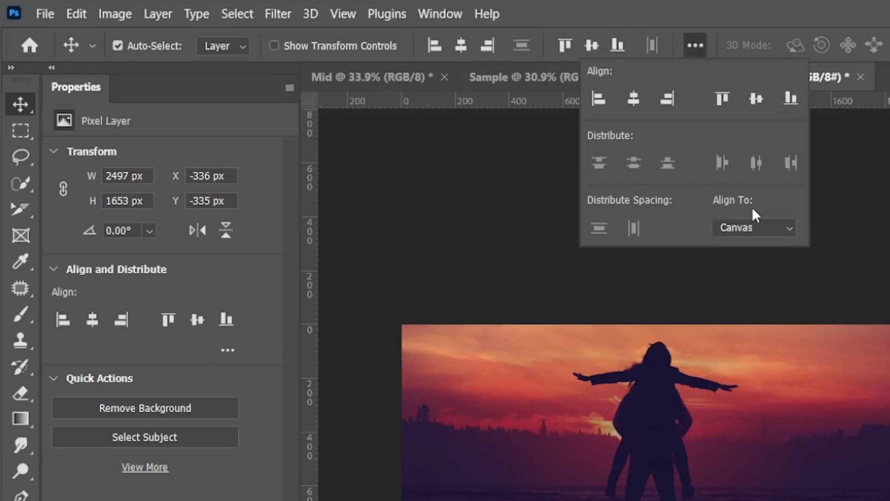
click(746, 227)
click(733, 259)
click(634, 99)
click(757, 99)
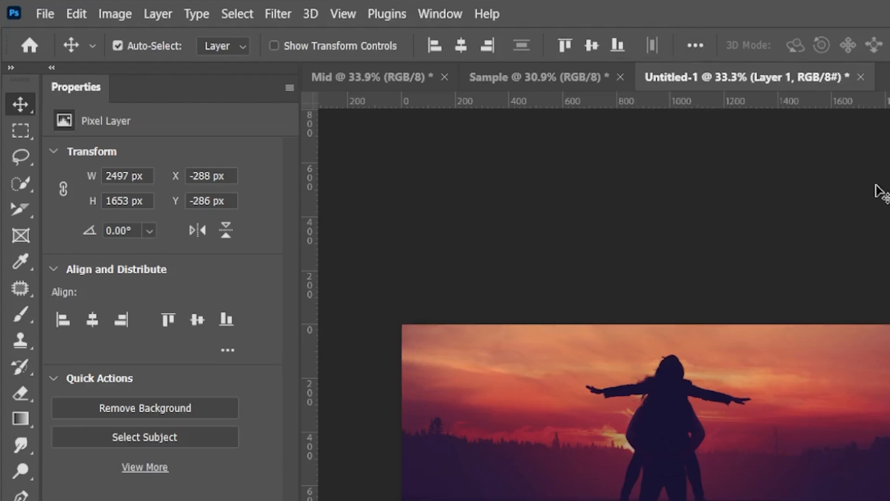
click(876, 192)
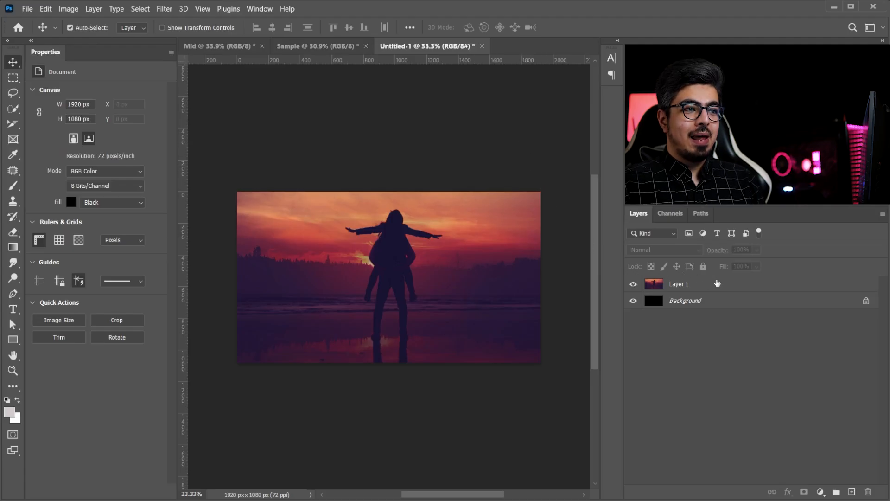
Step: Rename the sunset photo layer to BG
click(683, 285)
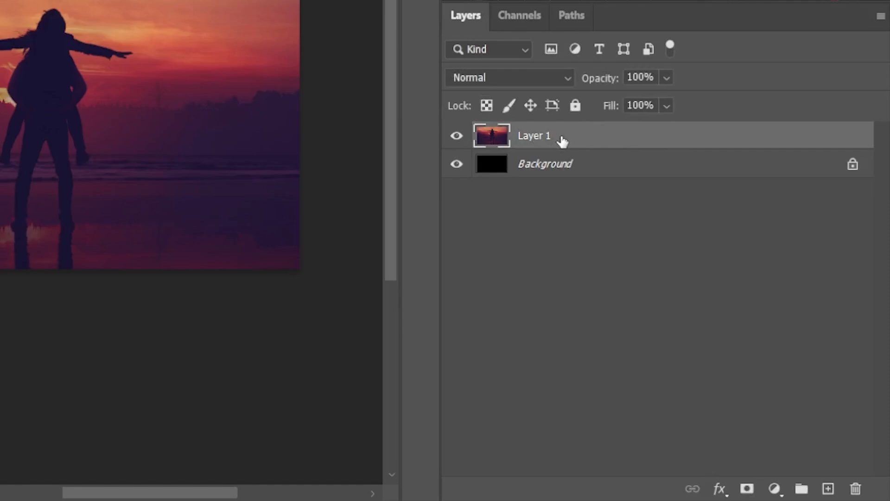
double_click(536, 135)
text(BG)
key(Return)
Step: Unlock and delete the black background layer, and convert the BG layer into the document's background
click(853, 165)
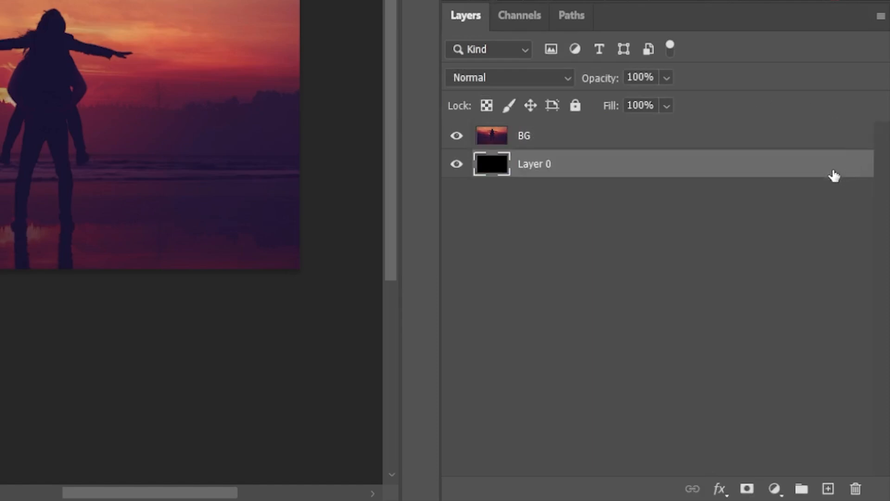
drag(839, 174, 856, 488)
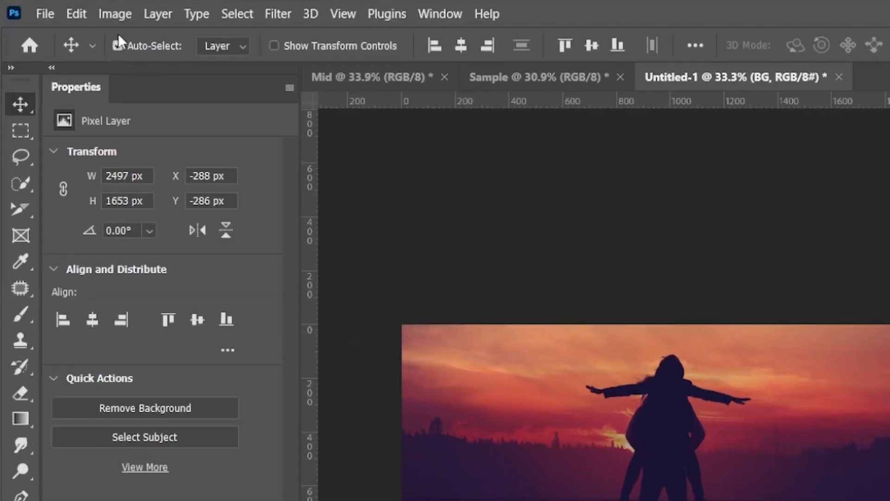
click(94, 9)
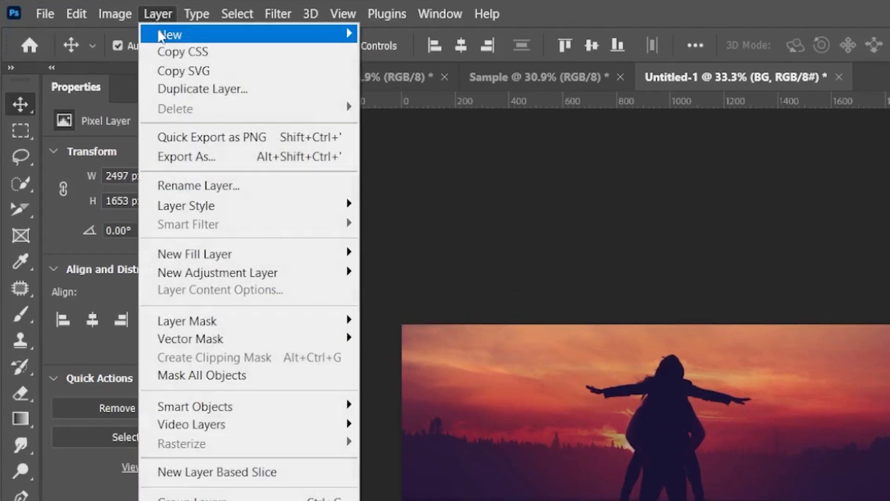
mouse_move(167, 35)
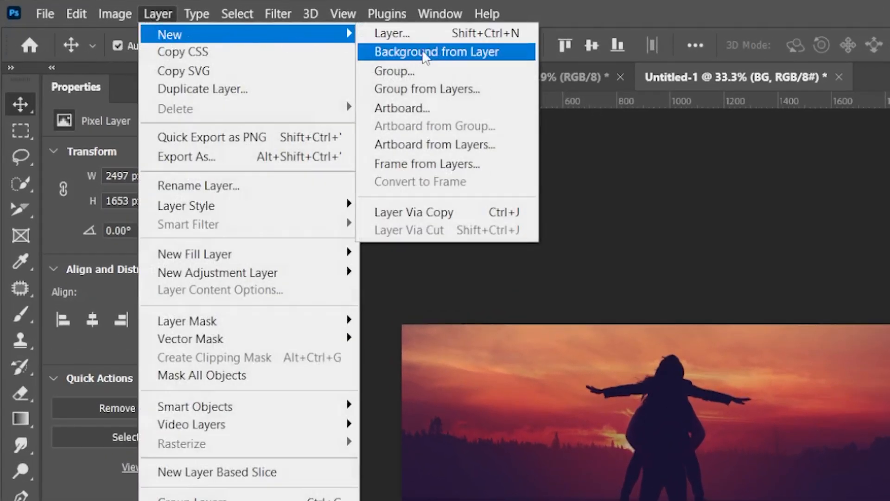
click(461, 55)
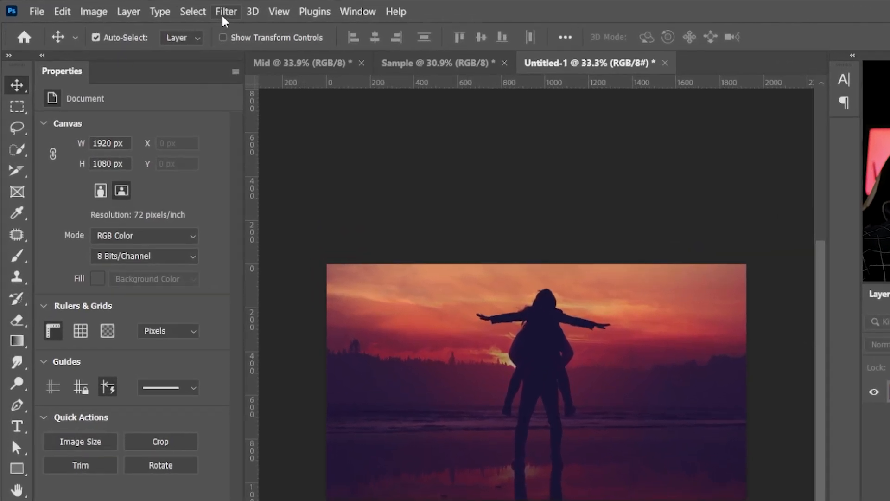
Step: Start a Path Blur on the background and extend its path horizontally across almost the full image width
click(226, 12)
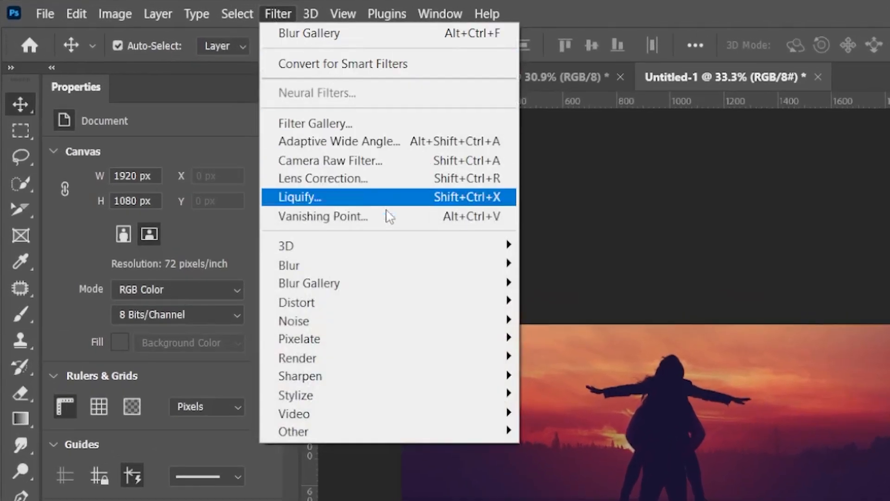
mouse_move(319, 237)
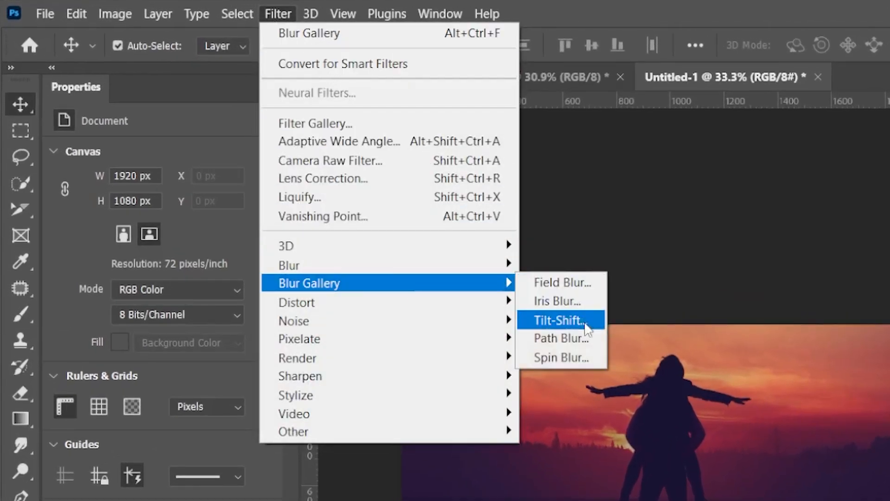
click(566, 340)
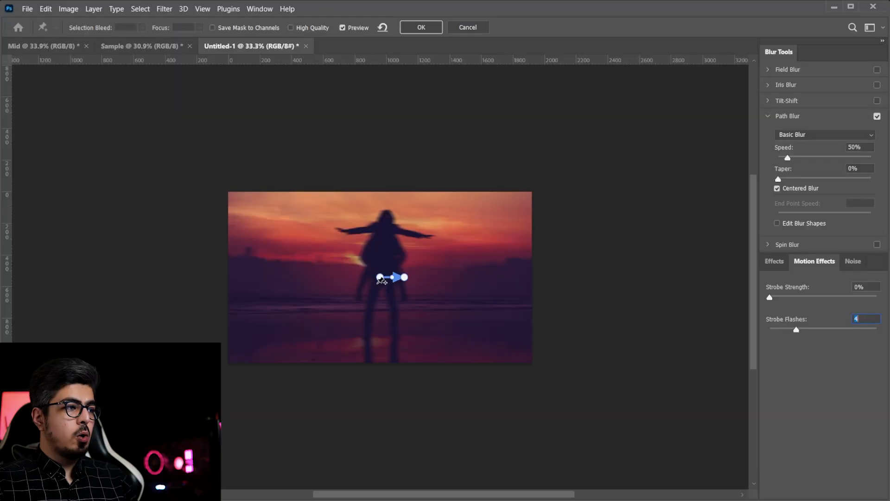
drag(642, 472, 587, 472)
drag(345, 279, 232, 278)
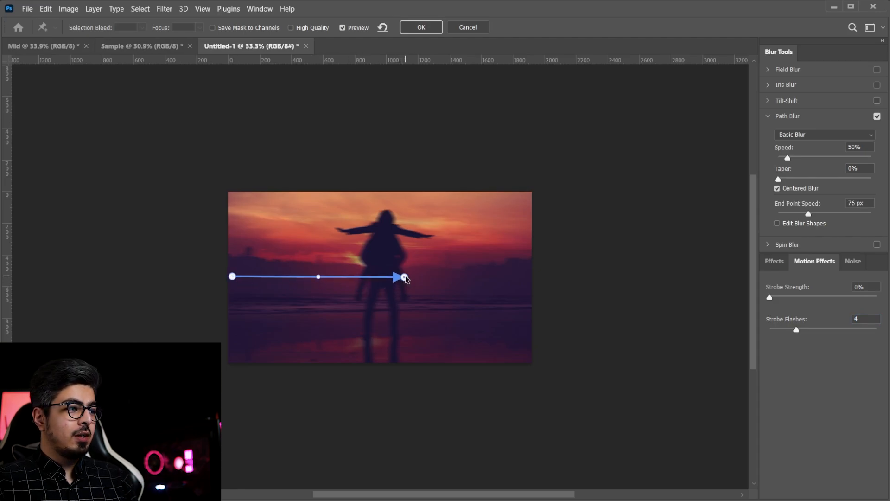
drag(405, 279, 528, 280)
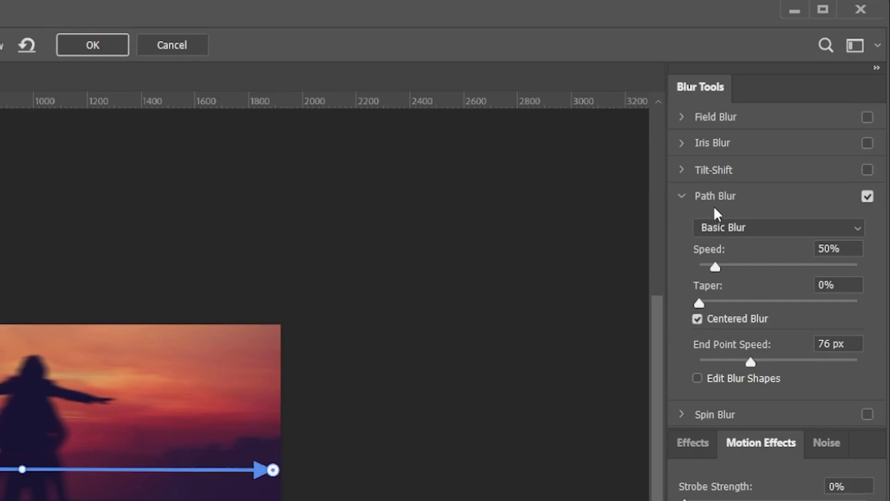
Step: Set the path blur's Speed to 500% and End Point Speed to 2000 px, and apply the filter
drag(715, 267, 753, 272)
drag(844, 264, 876, 260)
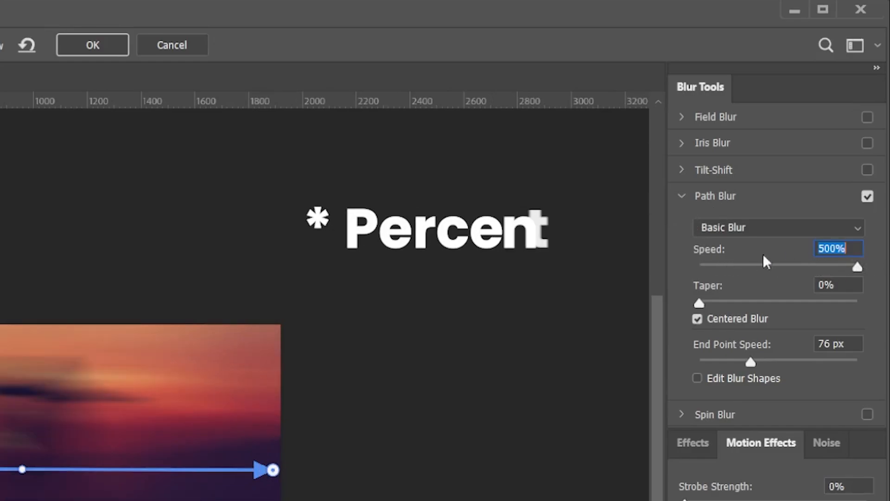
drag(754, 362, 878, 373)
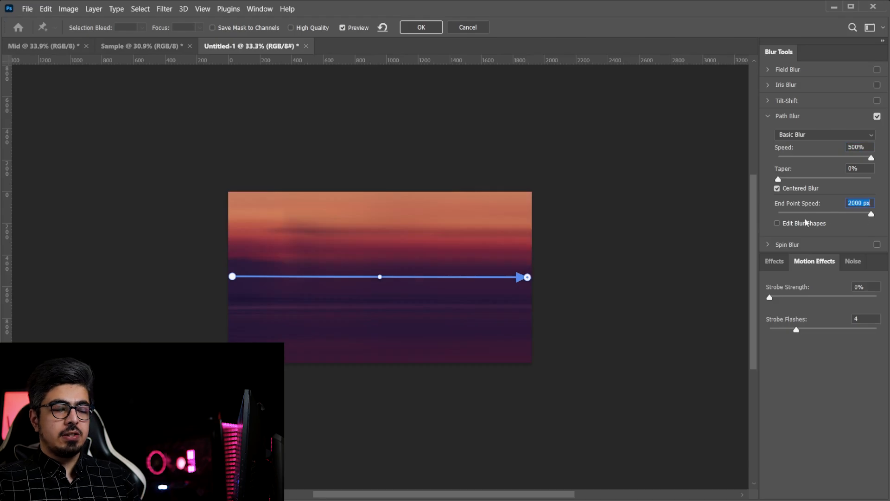
click(425, 29)
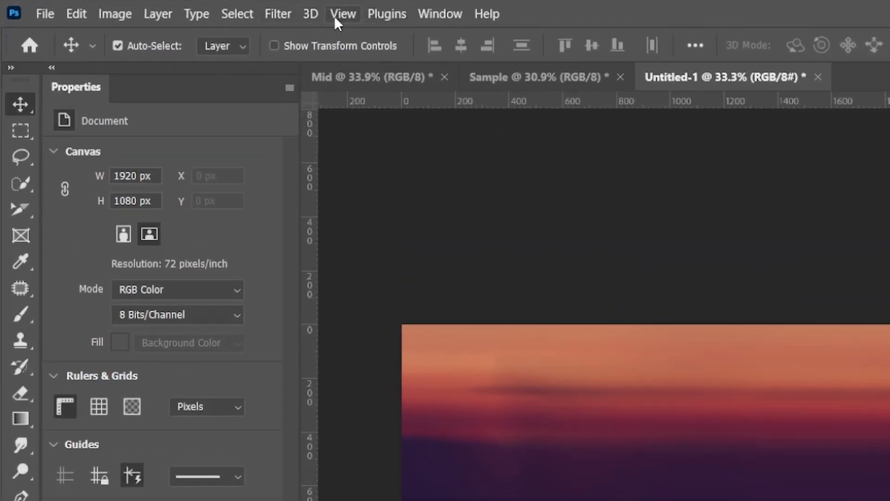
Step: Create a cyan guide layout with 3 rows, no columns and 25 px margins on all sides
click(335, 15)
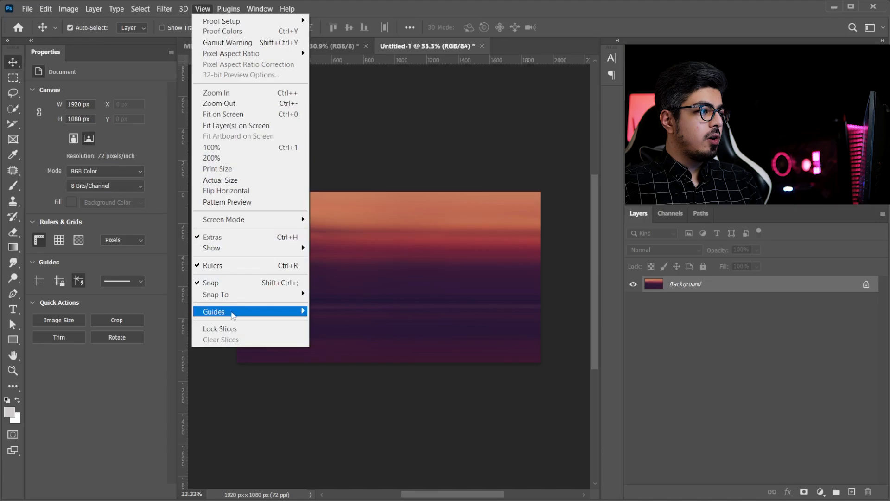
mouse_move(470, 500)
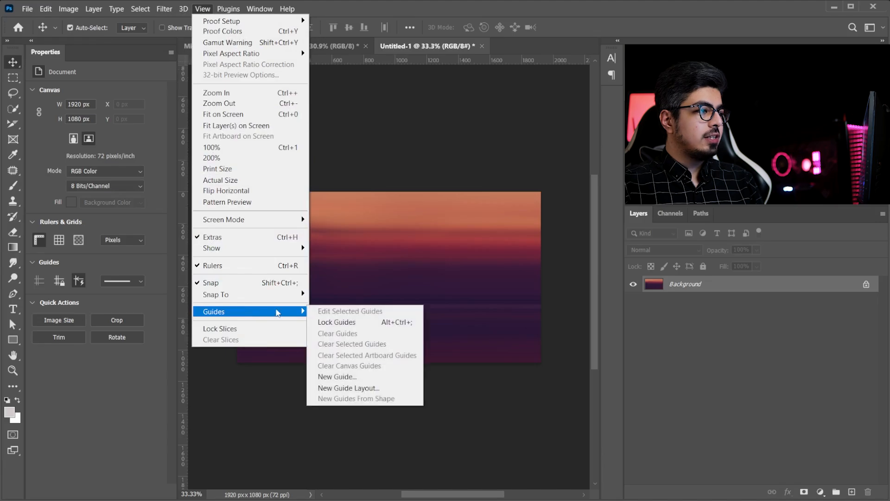
click(348, 389)
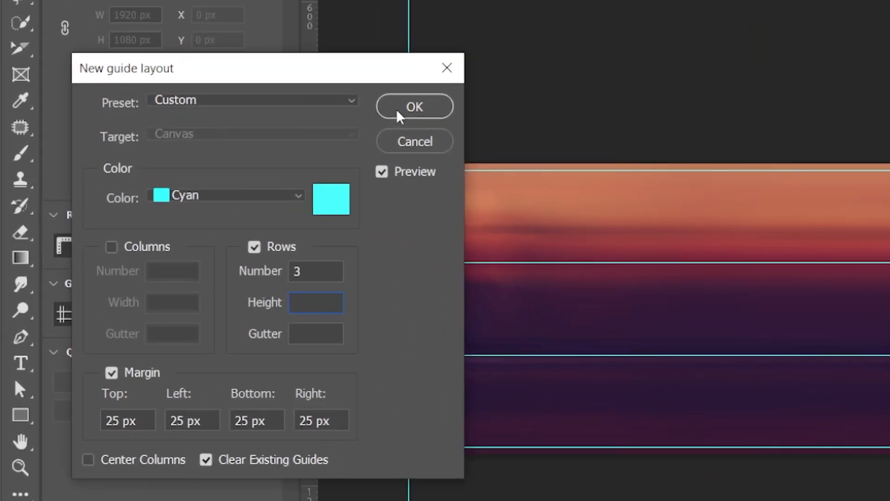
click(399, 116)
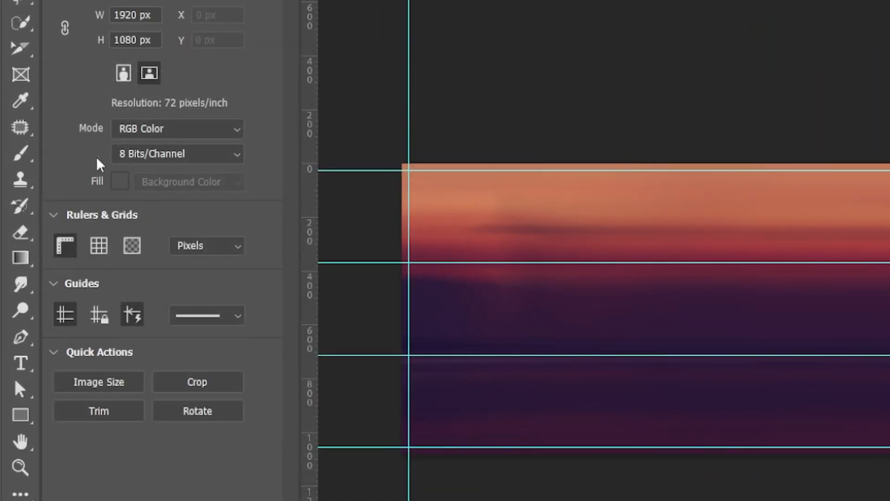
Step: Create a 1050 × 327 px rectangle shape with 20 px corner radii over the upper part of the canvas
right_click(20, 414)
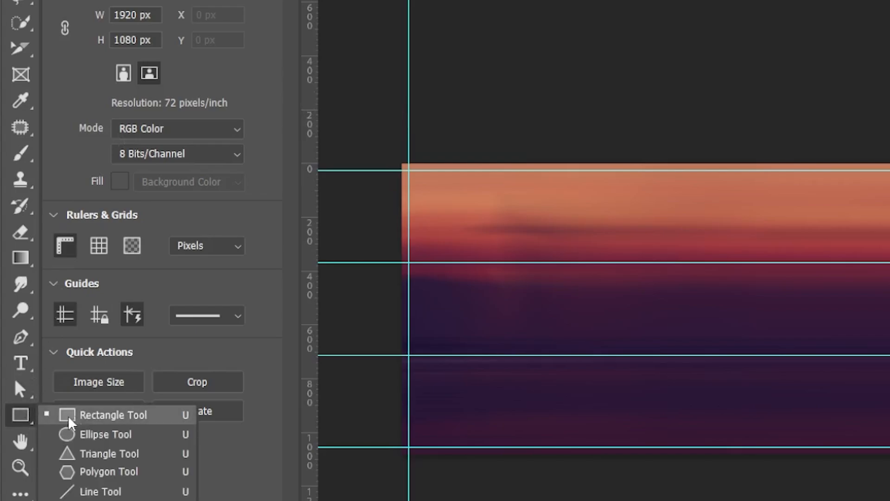
click(120, 420)
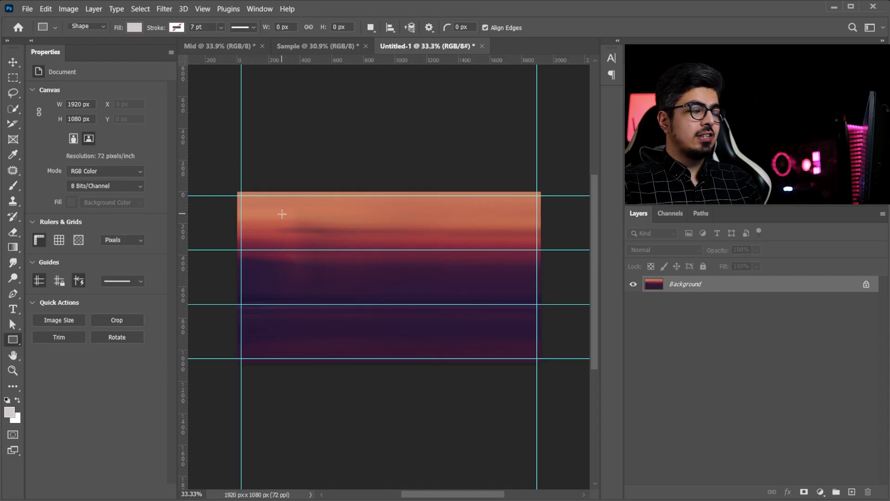
click(285, 215)
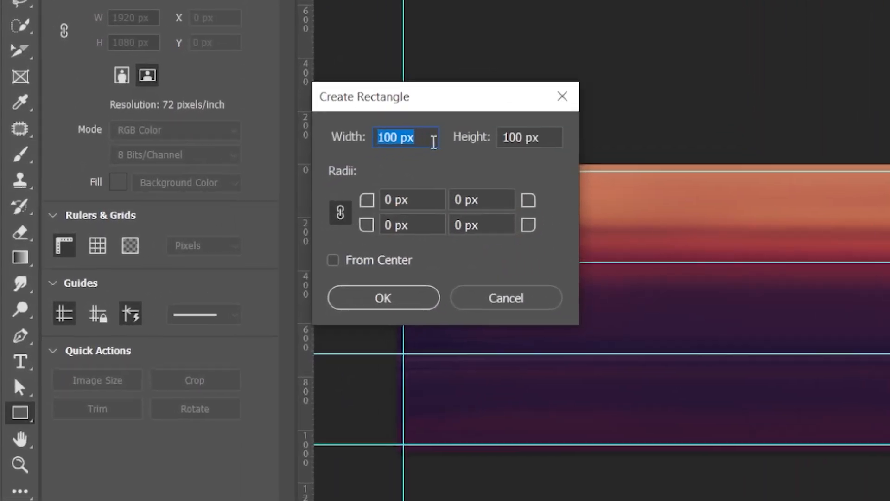
text(1)
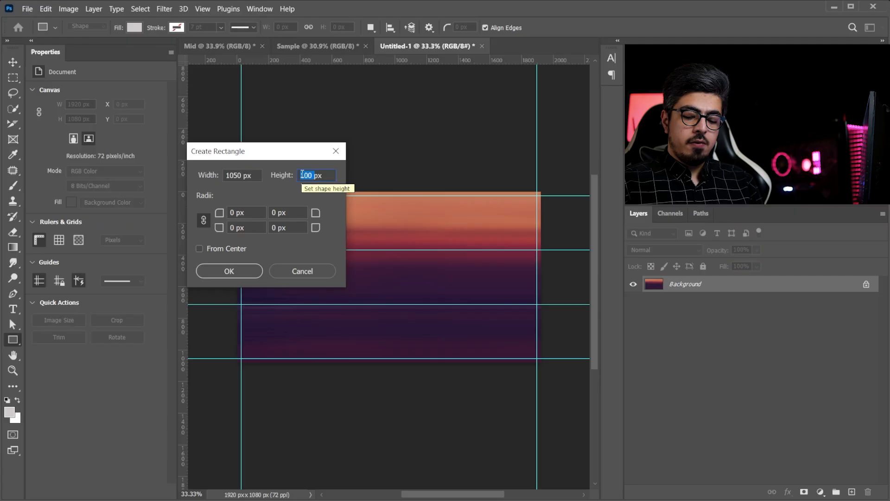
text(327)
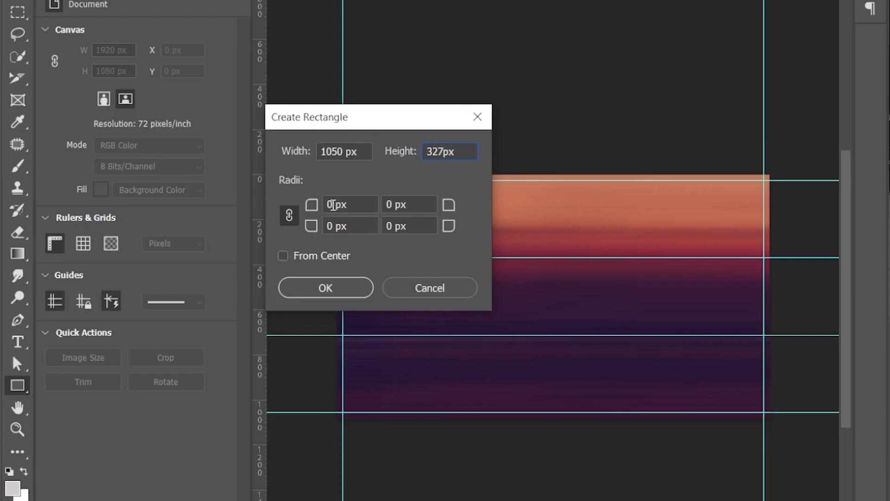
double_click(233, 213)
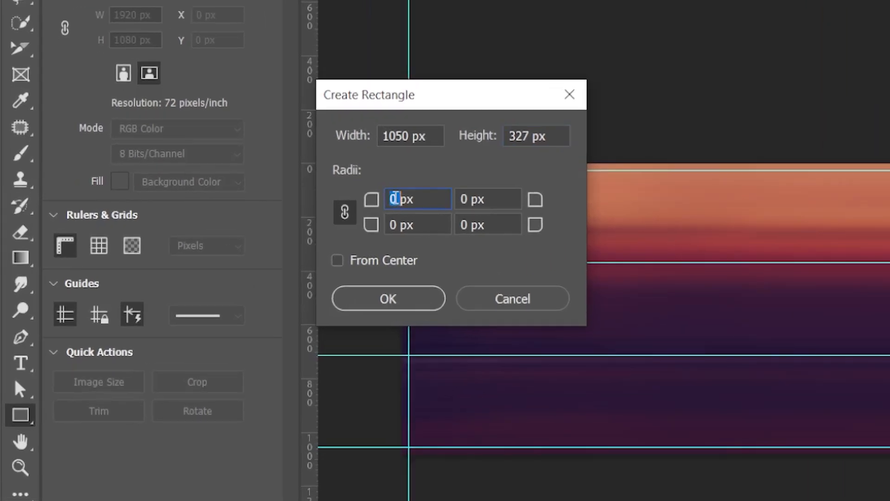
text(20)
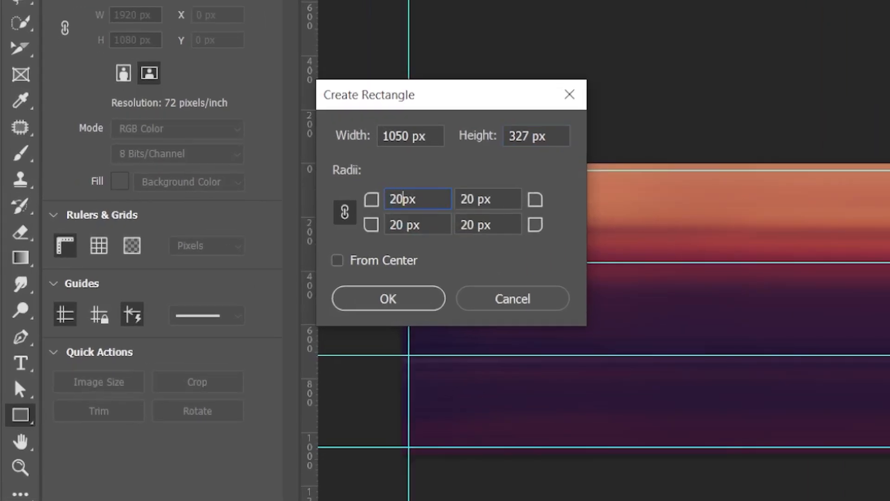
click(389, 299)
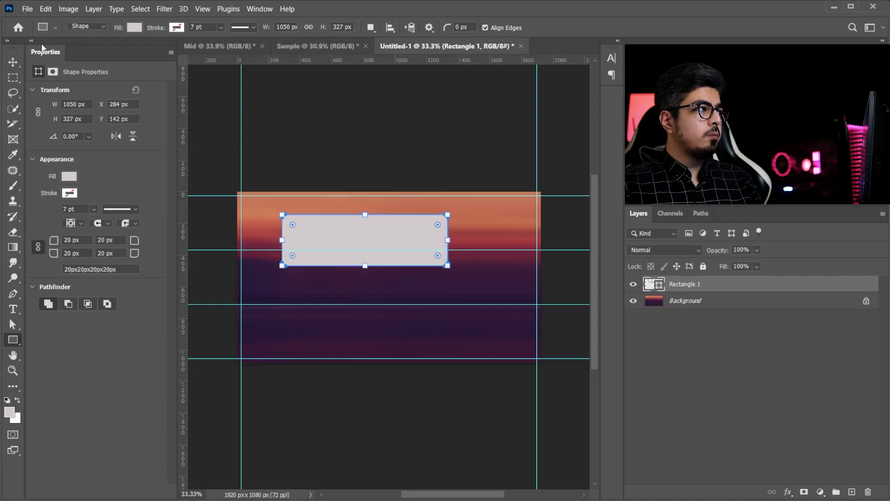
Step: Align the 1050 × 327 px rectangle to the canvas's horizontal and vertical centres, and deselect it
click(13, 63)
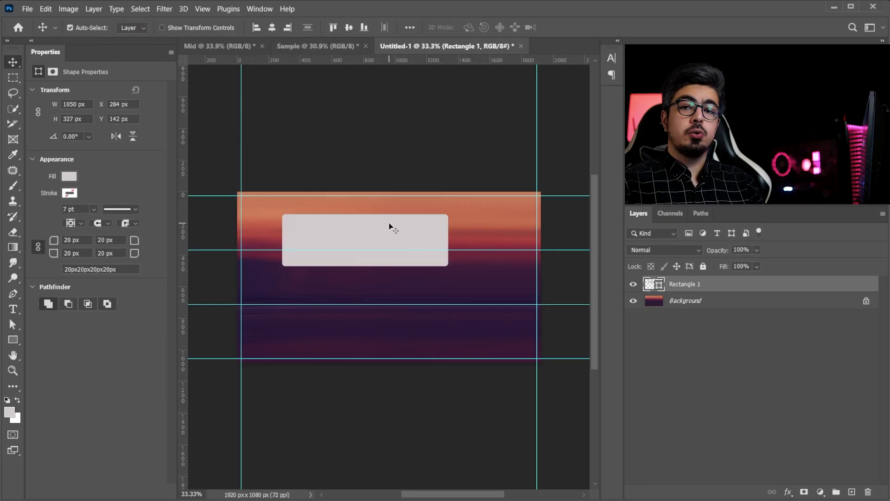
click(408, 28)
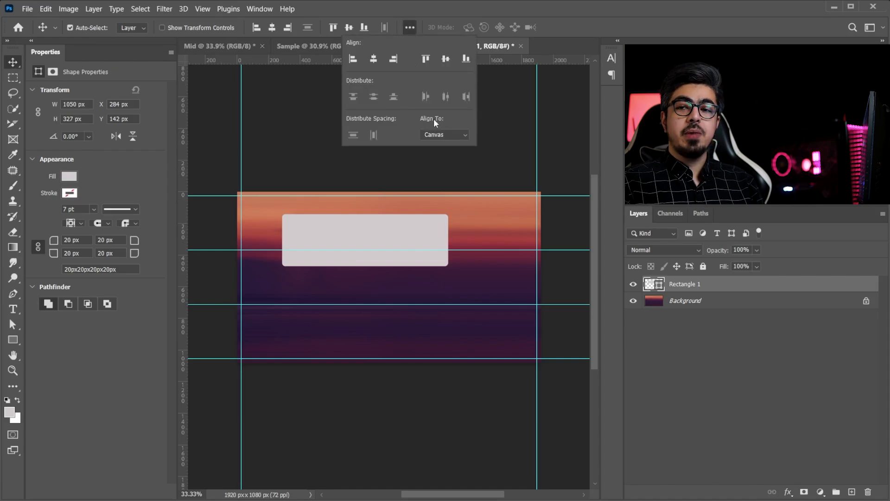
click(373, 58)
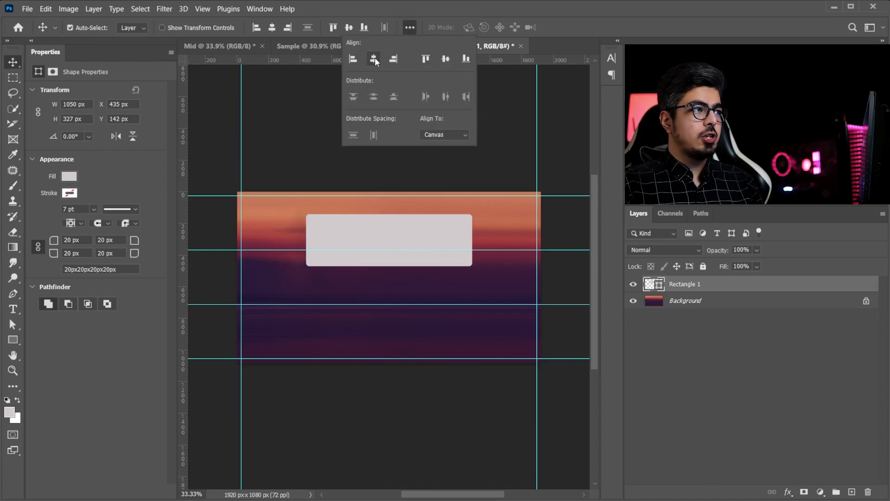
click(445, 60)
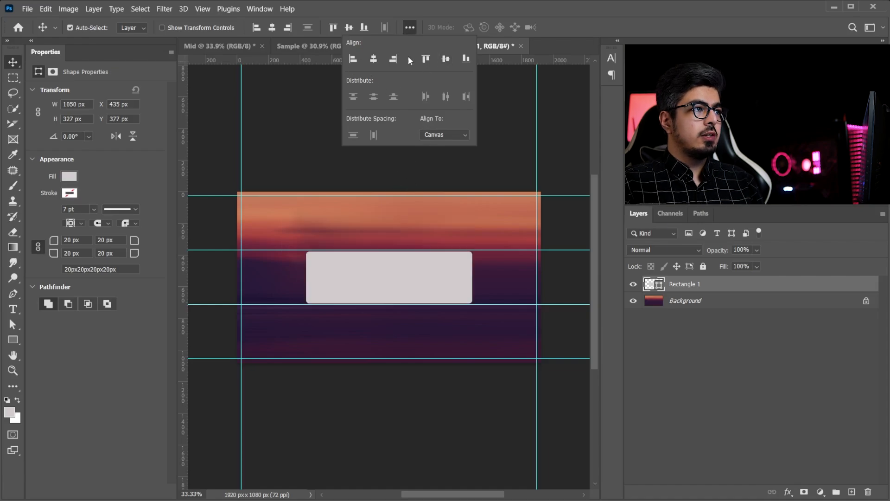
click(481, 159)
click(481, 159)
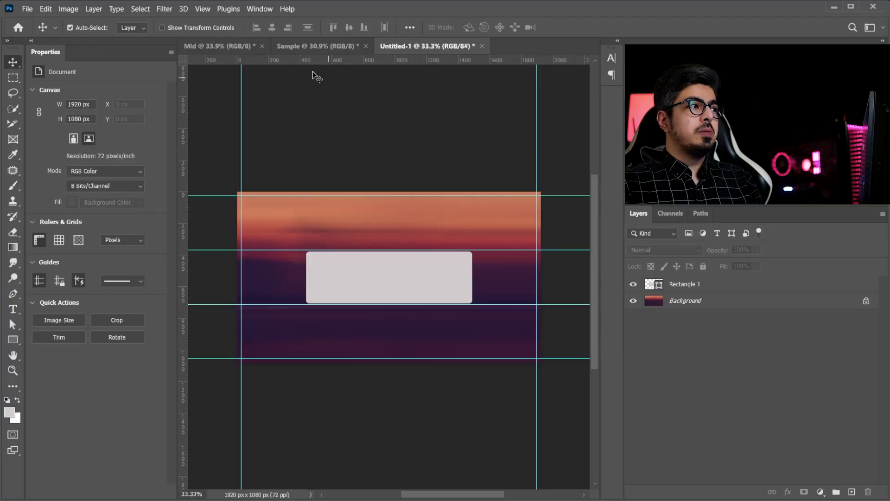
Step: Copy the sunset couple photo from the Mid document into the Untitled-1 document as a new layer
click(218, 46)
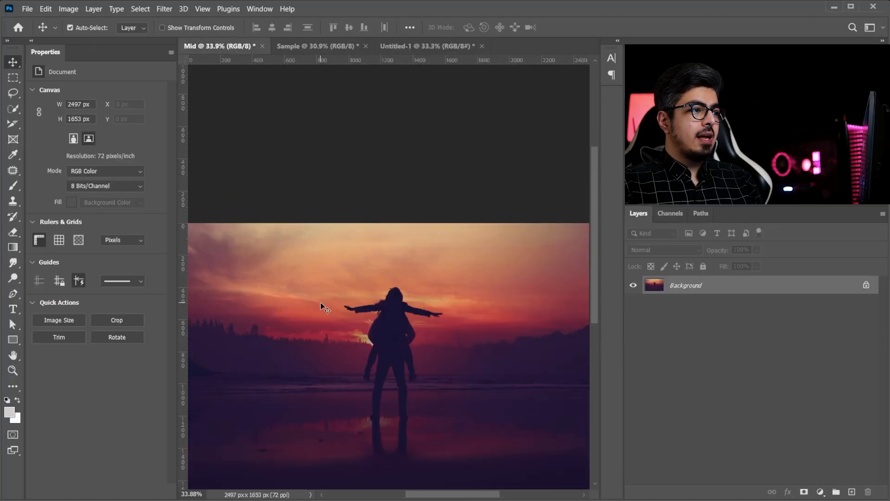
drag(321, 306, 436, 91)
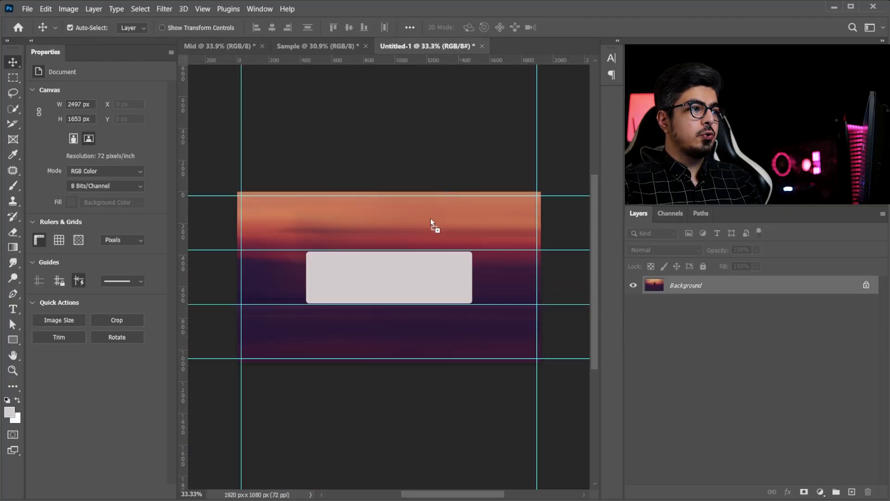
drag(432, 222, 428, 229)
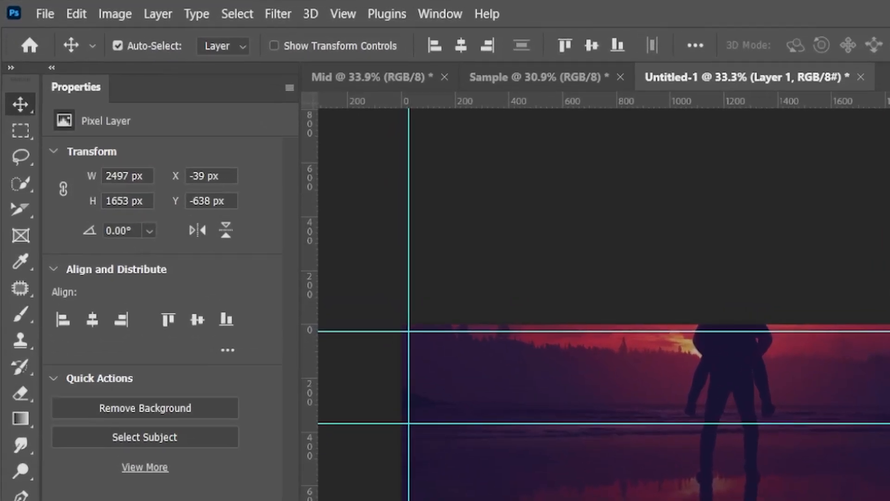
Step: Centre the photo layer horizontally and vertically on the canvas and clip it to the Rectangle 1 layer with a clipping mask
click(462, 46)
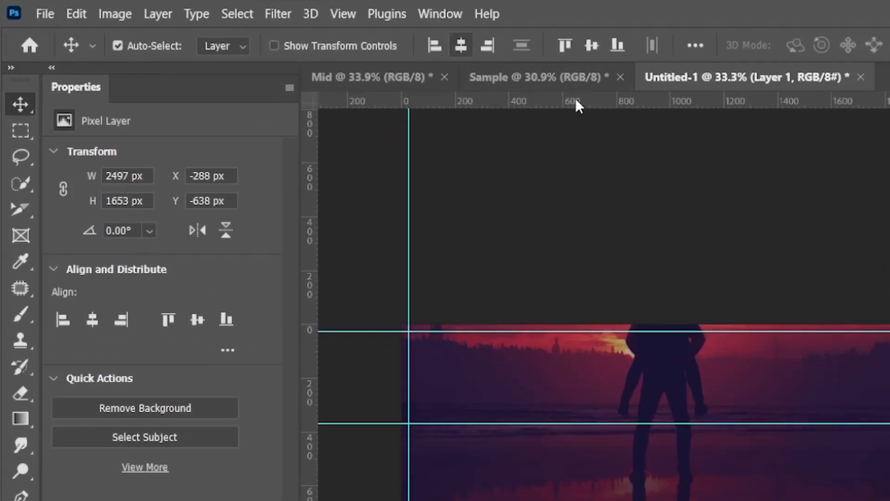
click(591, 45)
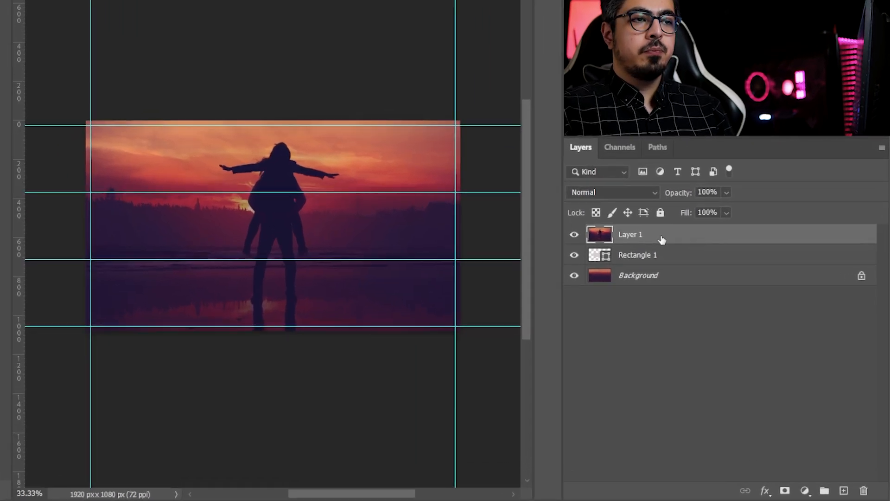
right_click(696, 285)
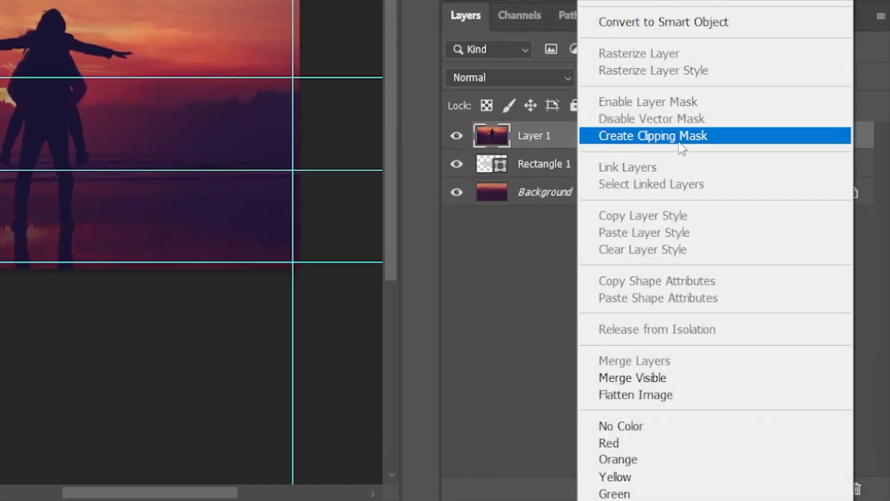
click(683, 142)
Step: Add a Stroke layer style to Rectangle 1 with Position Inside and a size of 4 px
click(809, 167)
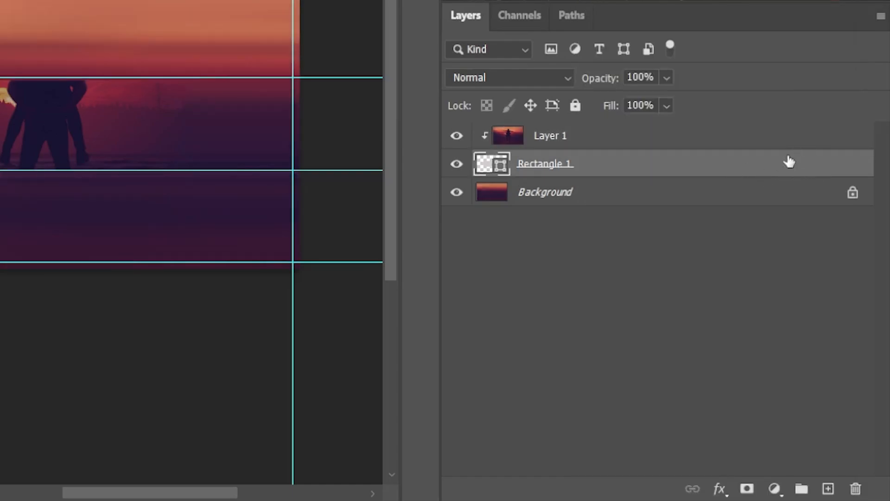
double_click(803, 171)
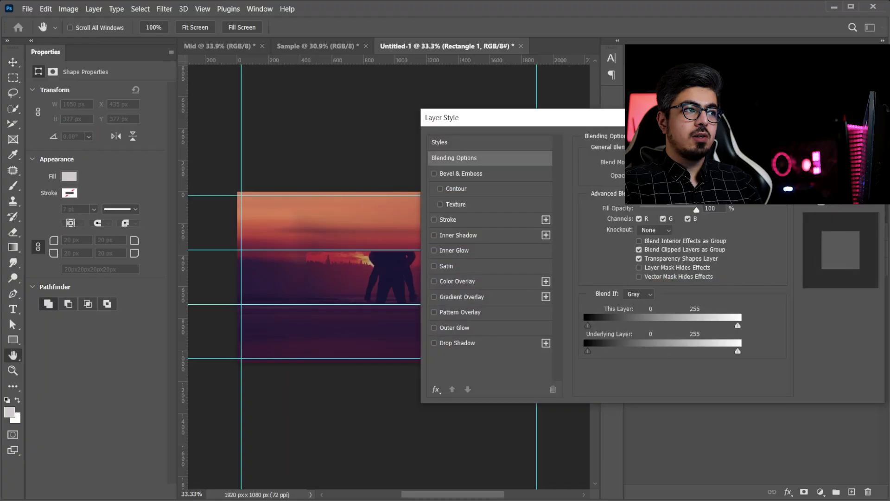
drag(769, 119, 379, 194)
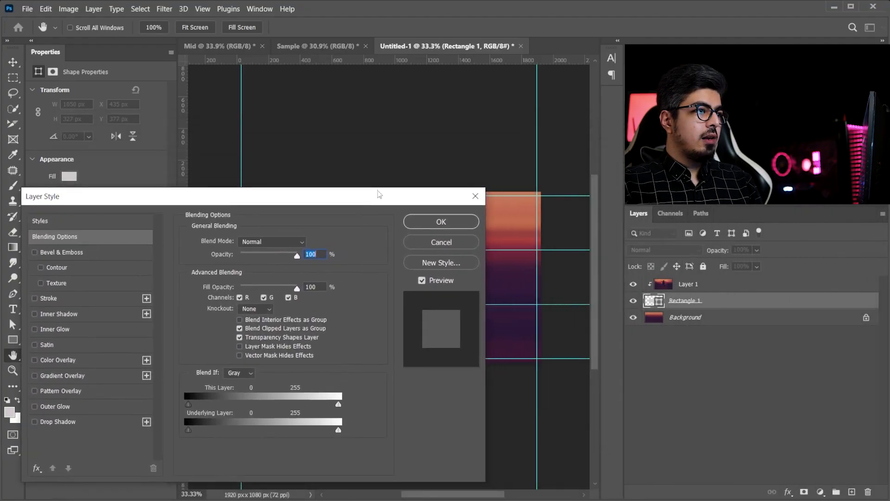
drag(438, 138, 461, 89)
mouse_move(444, 121)
mouse_down()
mouse_move(454, 77)
mouse_move(460, 94)
mouse_move(457, 85)
mouse_up()
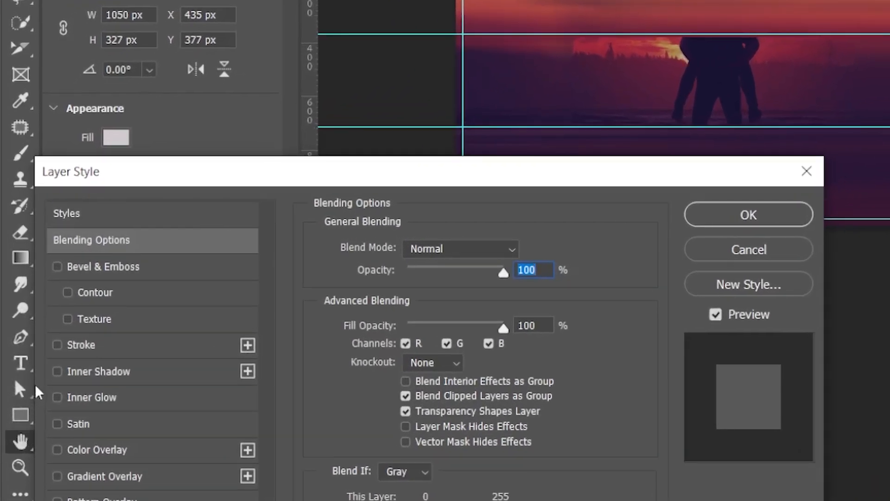
click(81, 345)
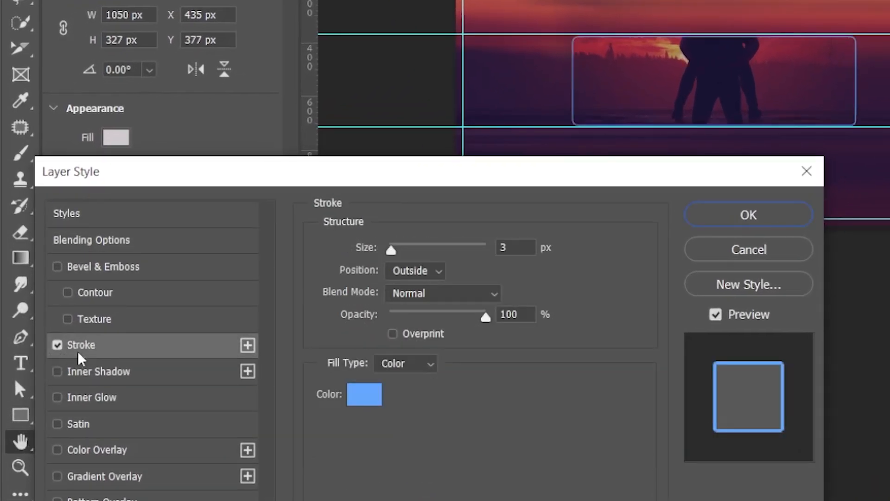
click(410, 272)
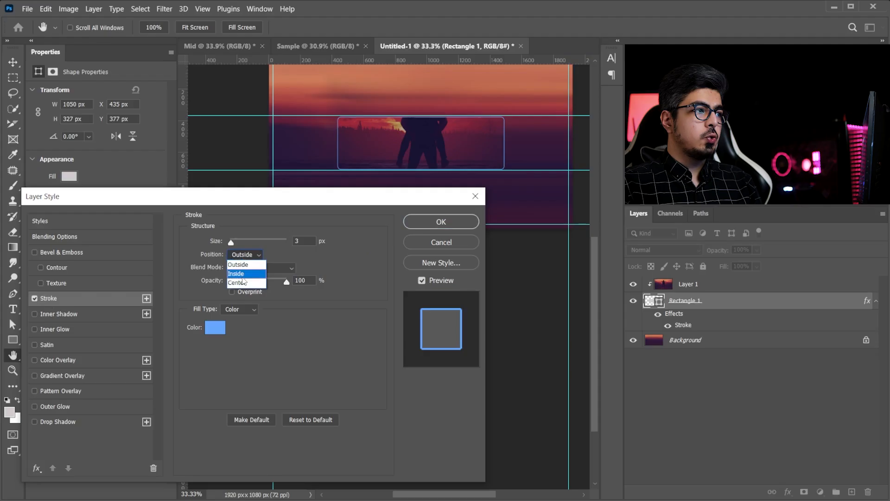
click(400, 302)
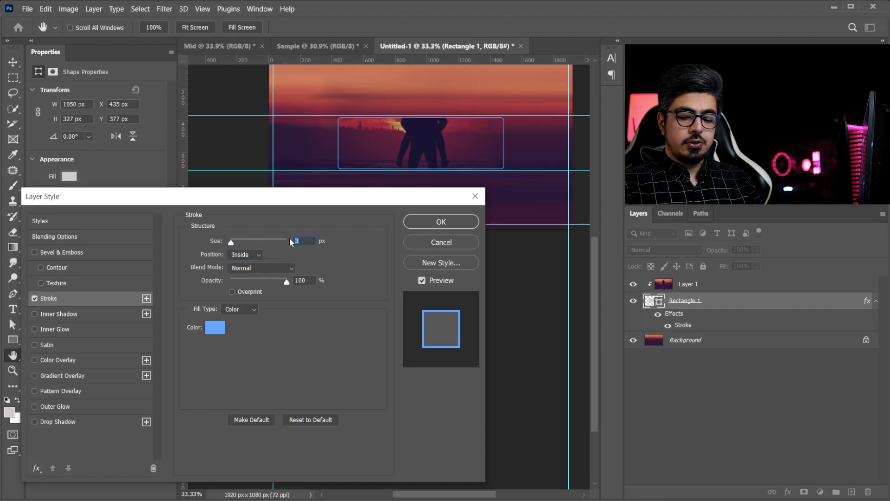
text(4)
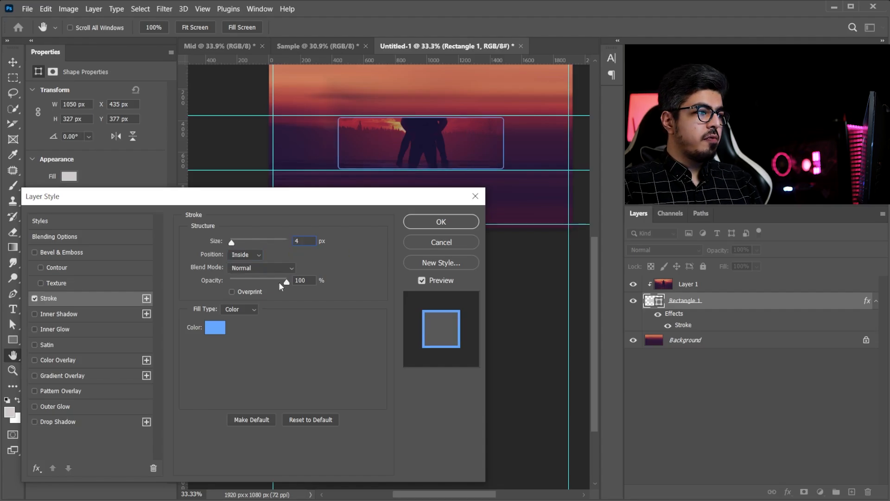
Step: Set the rectangle's stroke colour to white (ffffff) and apply the layer style
click(210, 330)
mouse_move(456, 337)
mouse_down()
mouse_move(159, 192)
mouse_move(126, 188)
mouse_up()
text(ffffff)
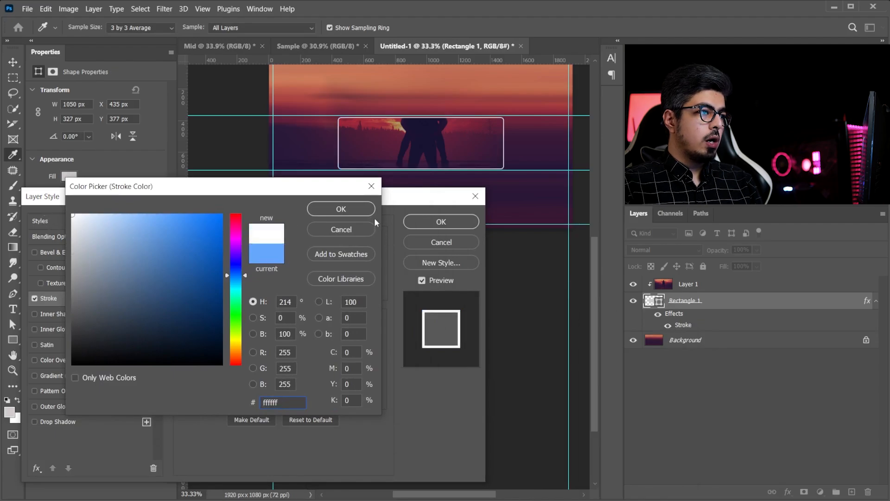
click(341, 208)
click(443, 222)
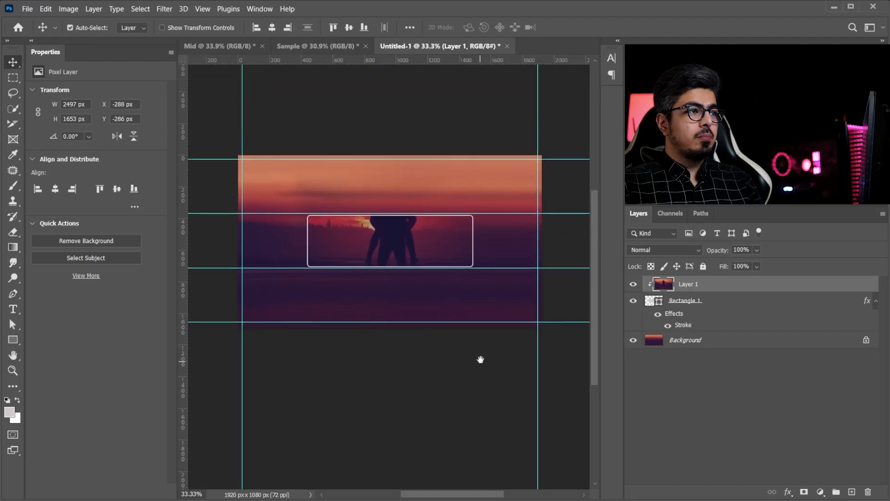
Step: Scale the clipped photo down to about 43% so the whole couple fits inside the middle rectangle
key(ctrl+t)
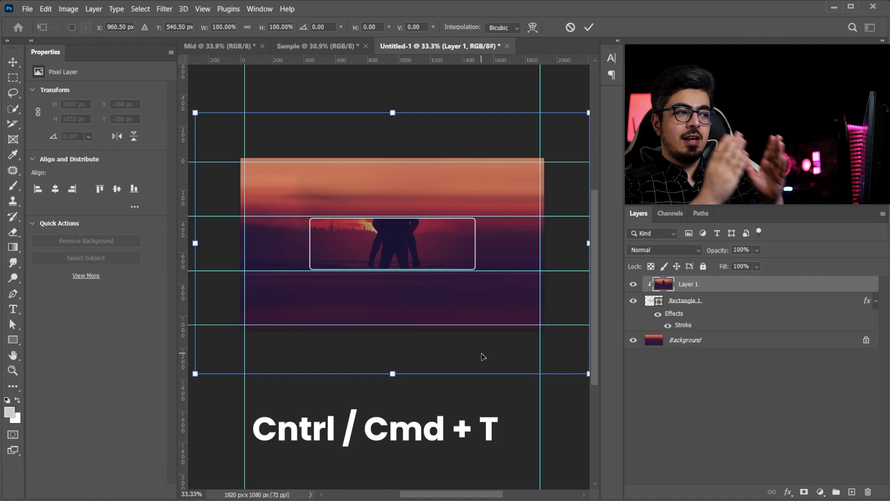
drag(388, 122, 387, 189)
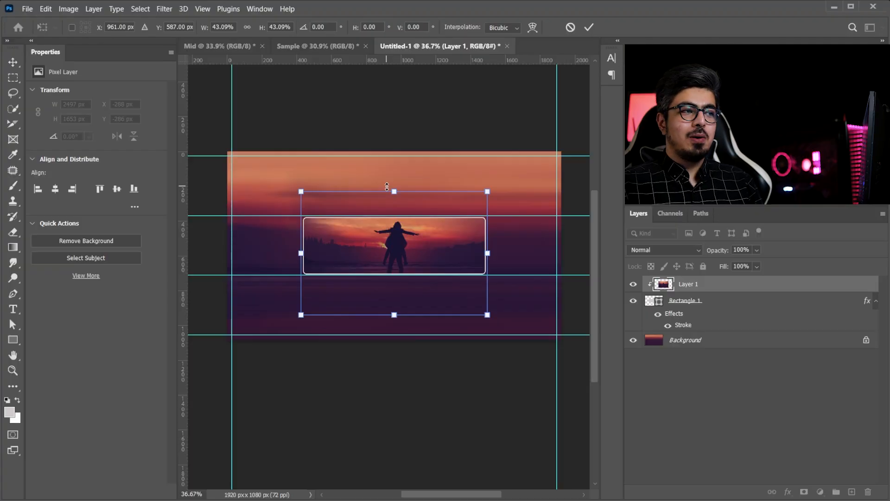
key(Return)
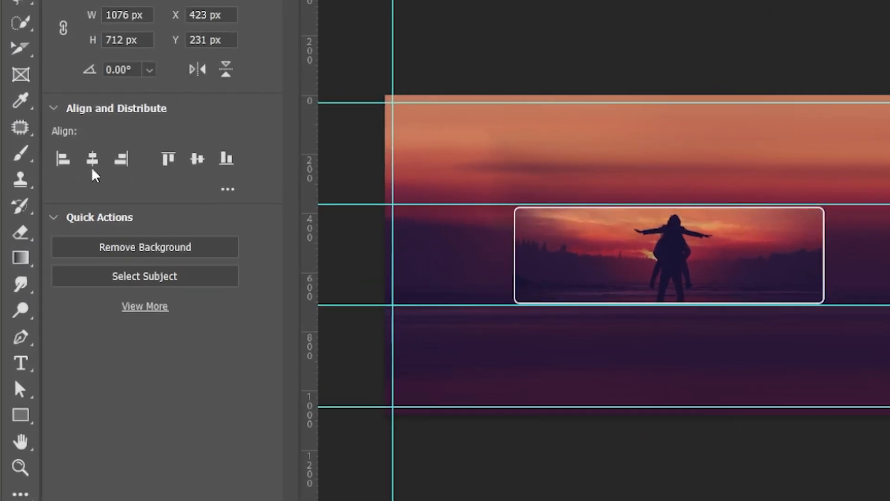
Step: Create a 343 × 343 px rectangle shape with 15 px corner radii above the middle photo
right_click(20, 415)
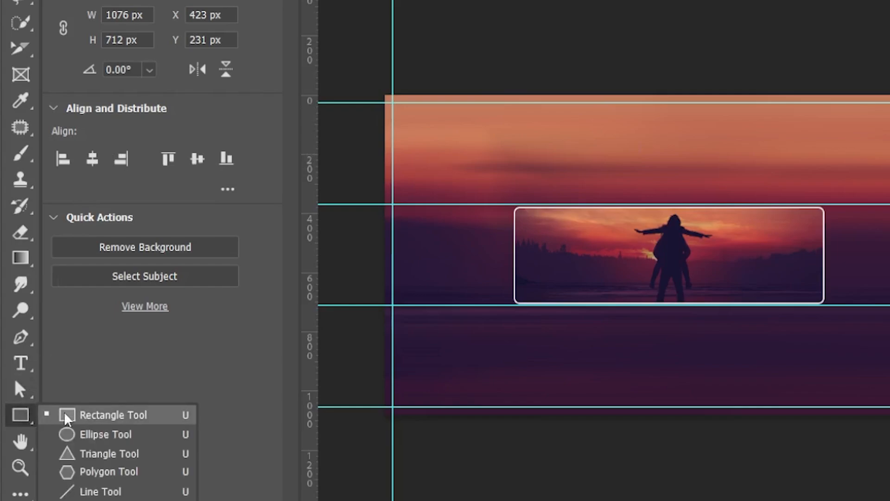
click(125, 418)
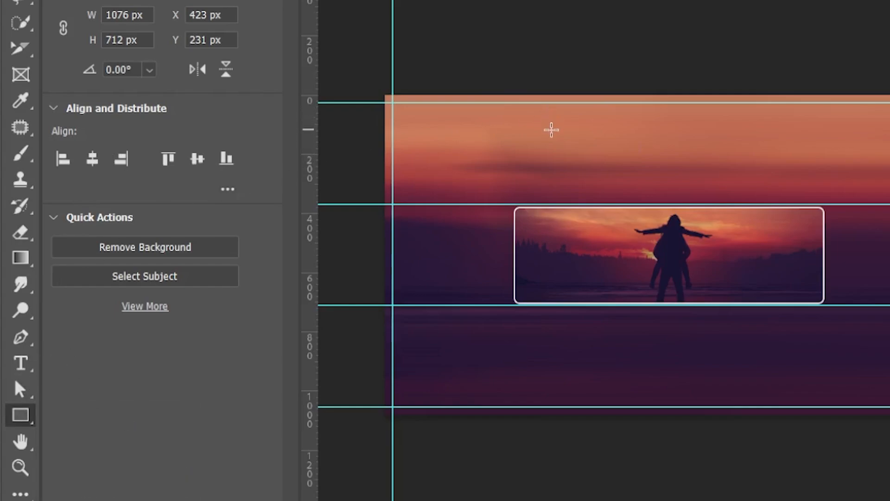
click(552, 130)
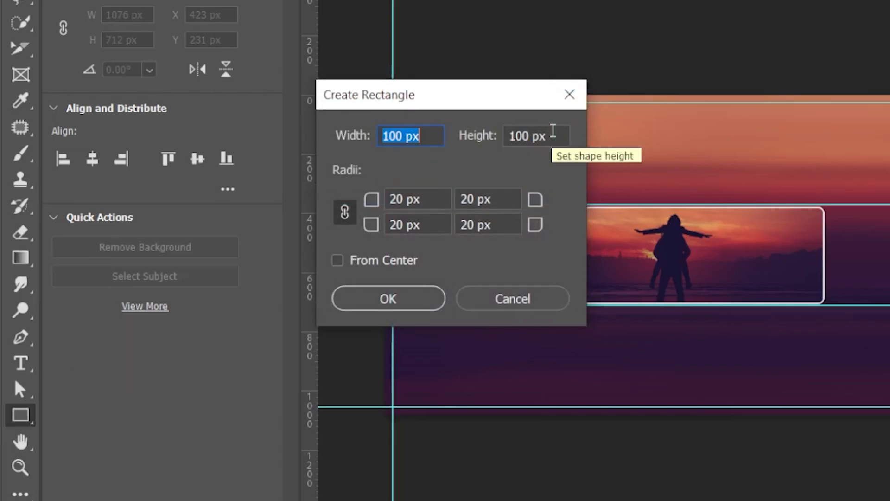
text(343)
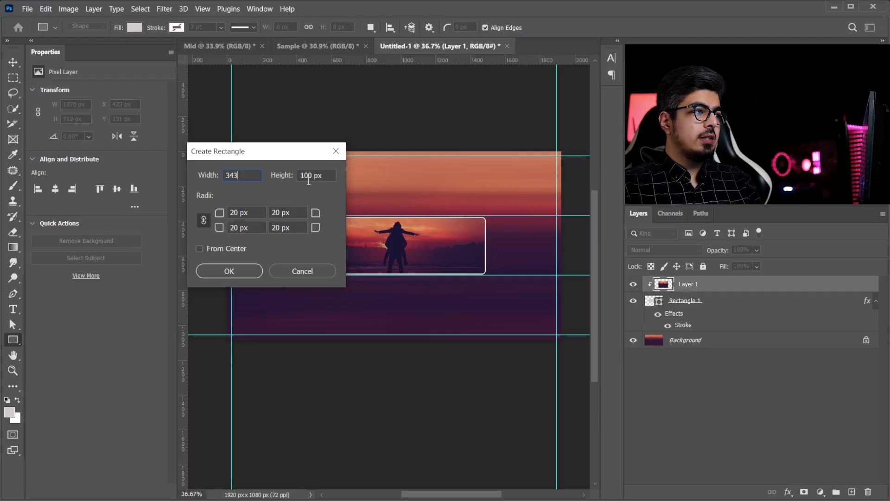
key(Tab)
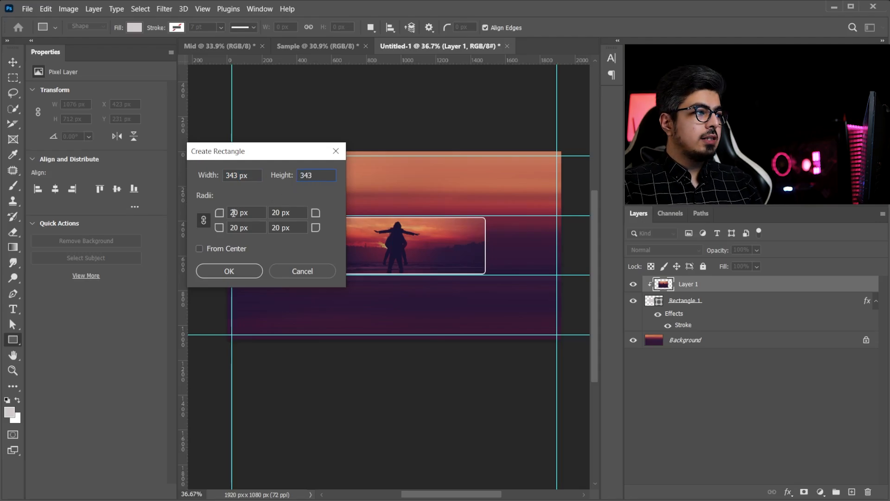
text(15)
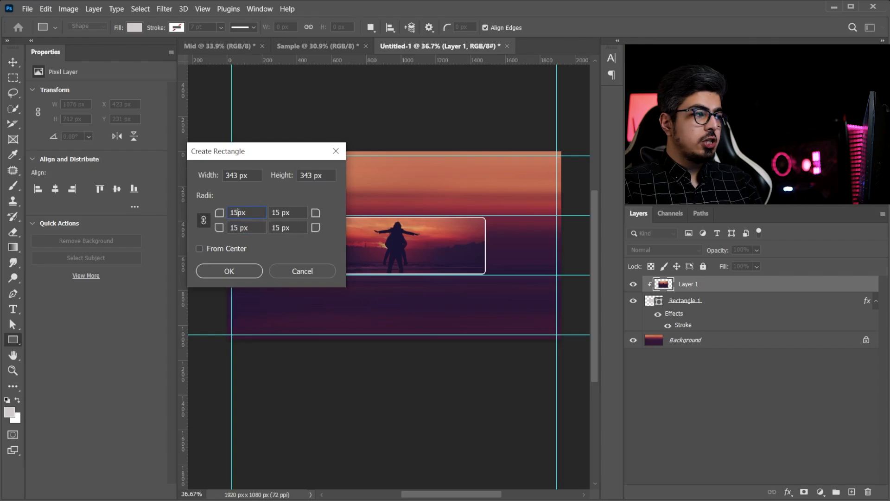
click(229, 271)
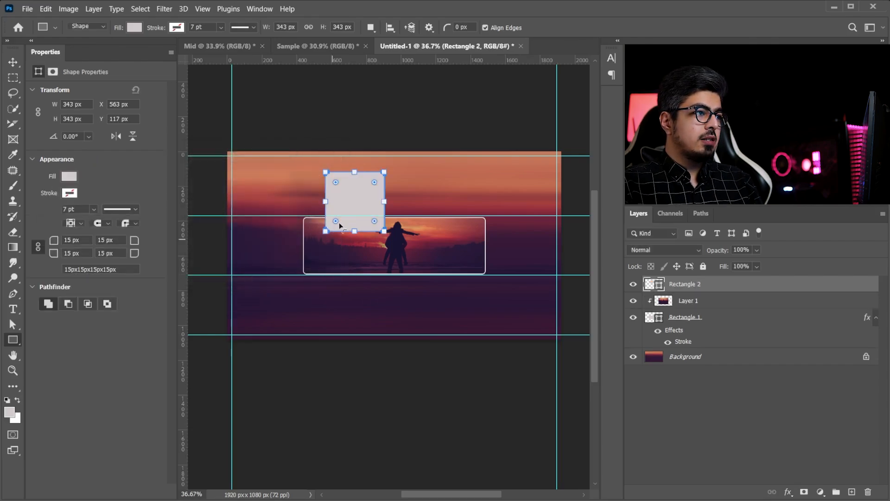
Step: Align the 343 px square to the canvas's horizontal centre and top edge
click(12, 64)
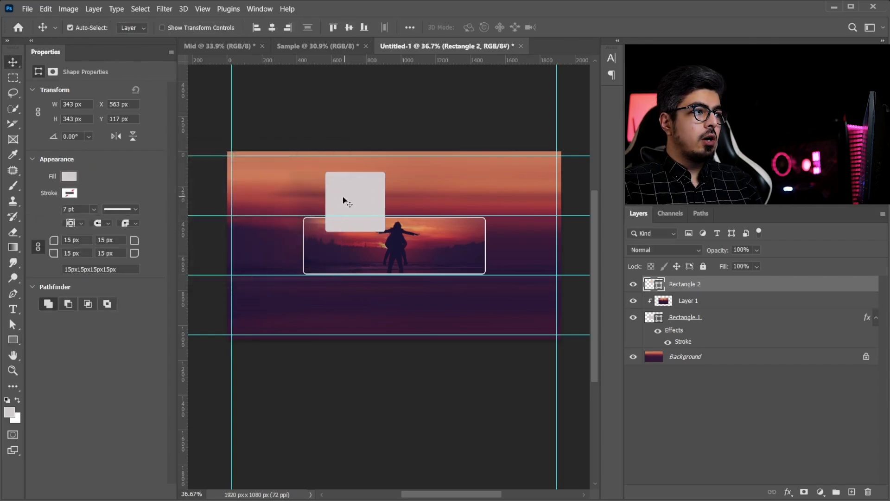
drag(343, 198, 349, 191)
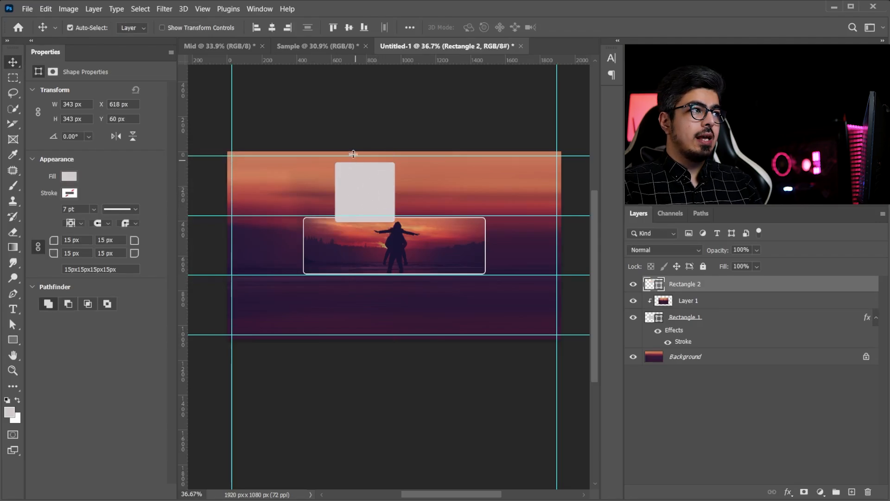
click(273, 27)
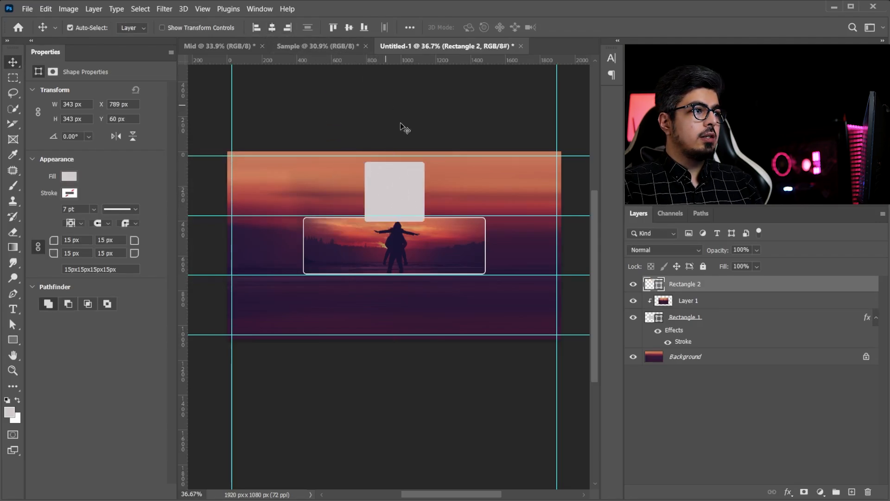
click(333, 28)
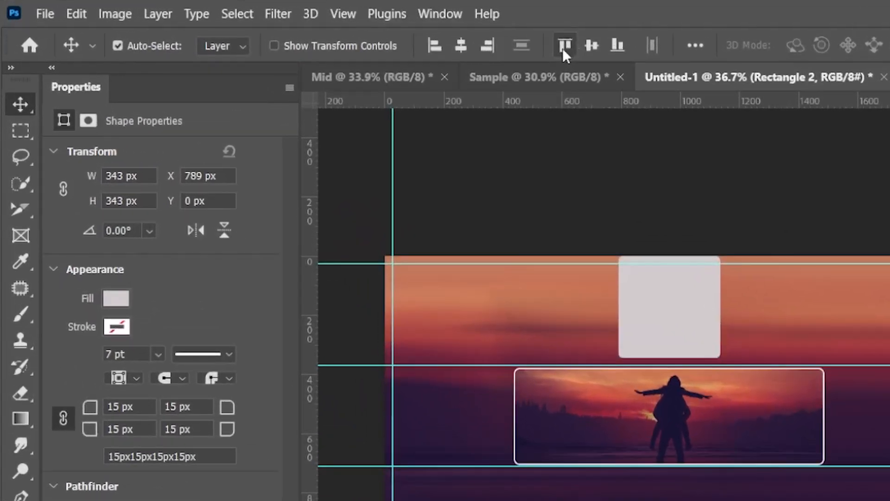
Step: Move the 343 px square down onto the upper horizontal guide at Y 25 px and centre it horizontally on the canvas
scroll(406, 185, up, 3)
scroll(688, 313, up, 1)
drag(656, 291, 658, 299)
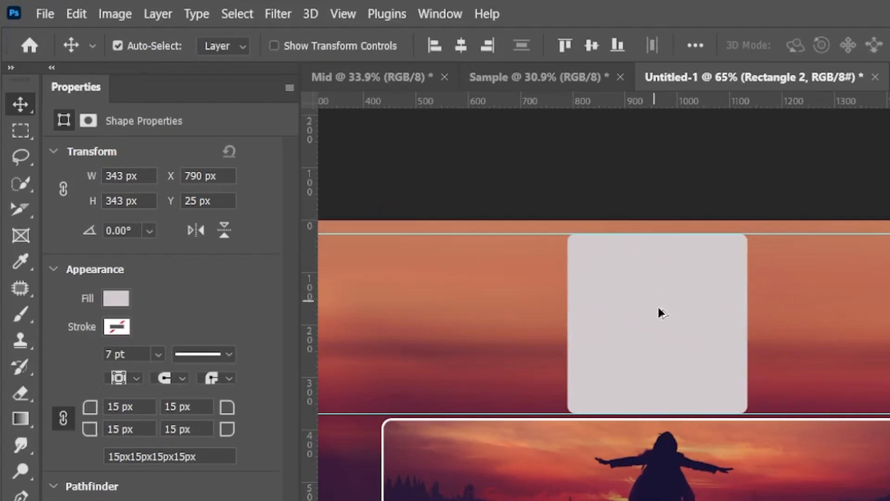
click(468, 52)
key(ctrl+0)
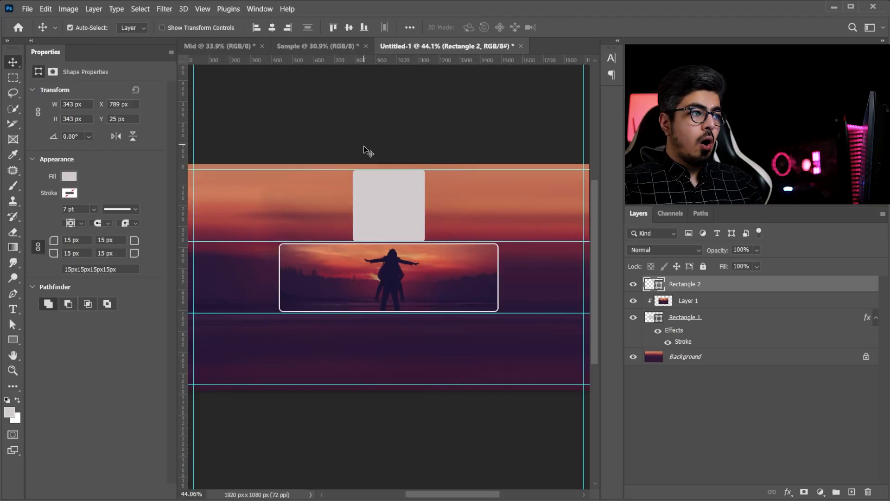
Step: Duplicate the square once on each side to form a row of three, and group the three rectangle layers
drag(382, 200, 461, 201)
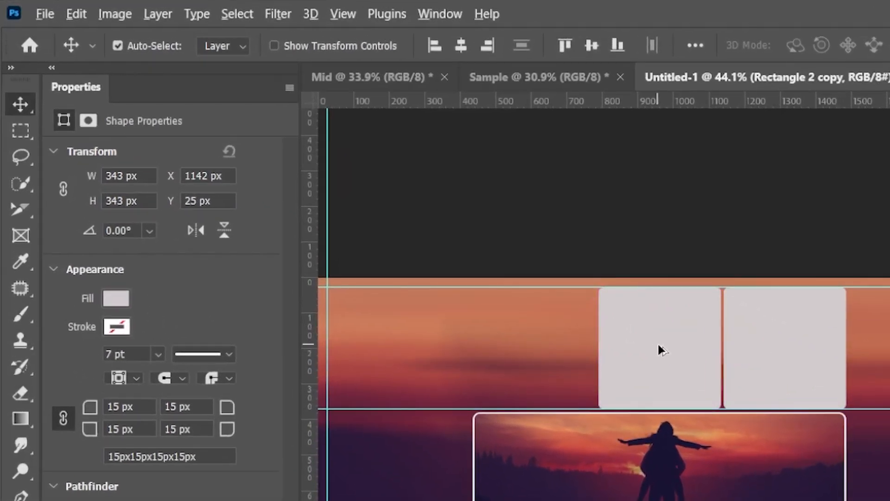
drag(662, 348, 532, 367)
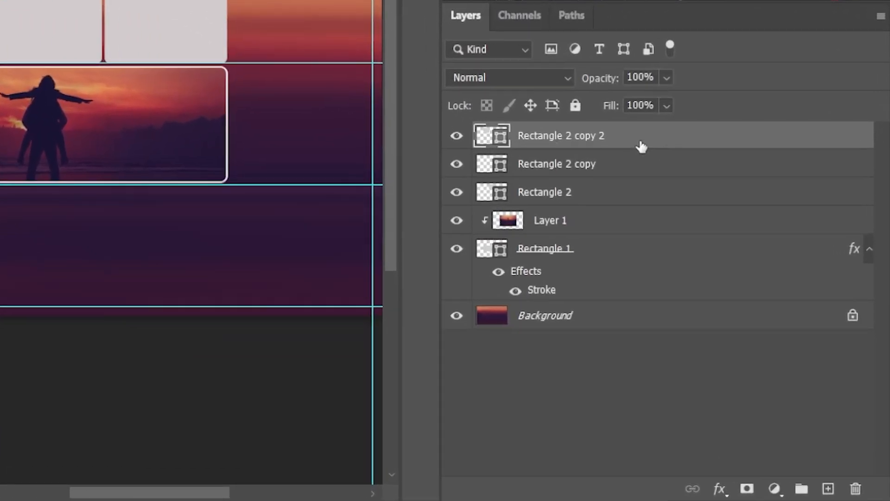
shift+click(650, 197)
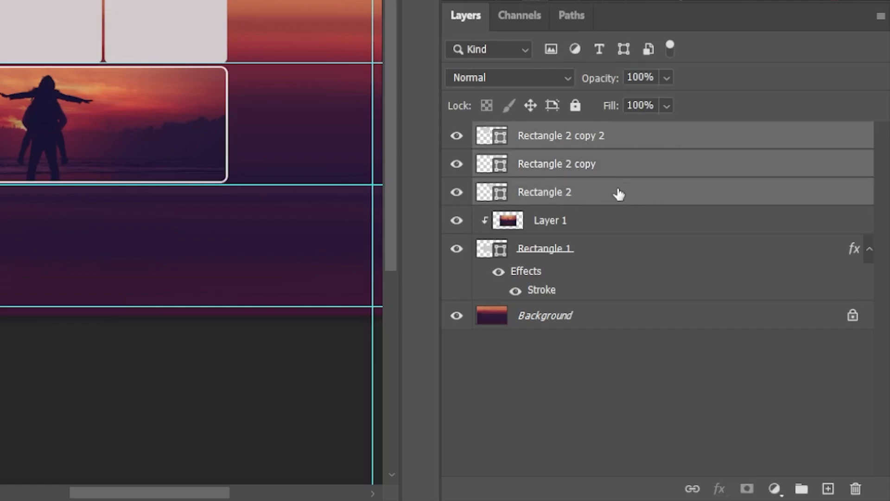
key(ctrl+g)
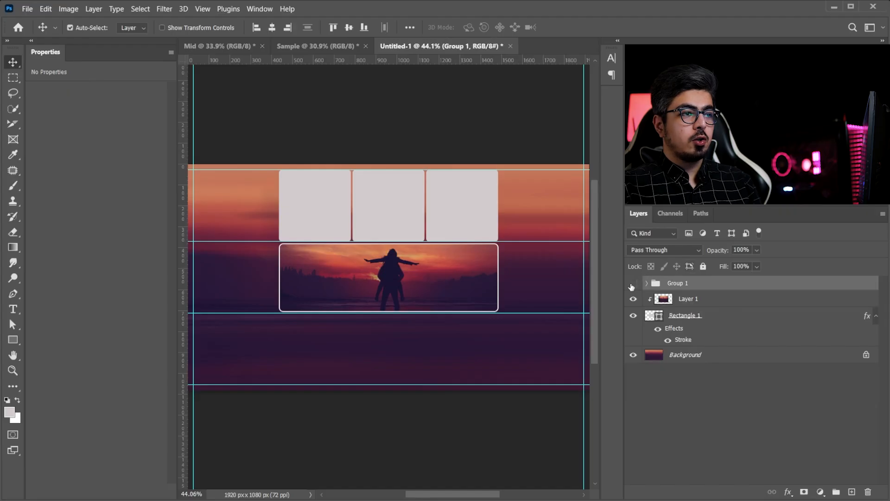
Step: Toggle the new group's visibility to check its contents, and rename the group TOP
click(633, 284)
click(632, 283)
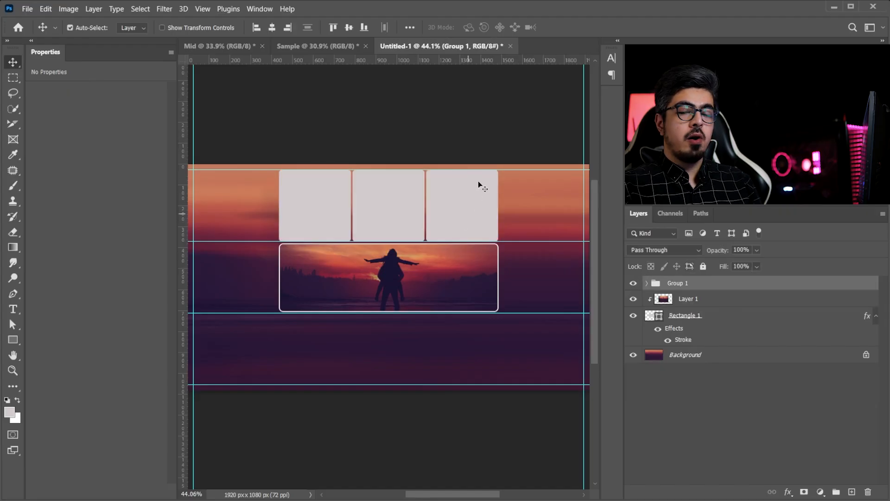
double_click(678, 283)
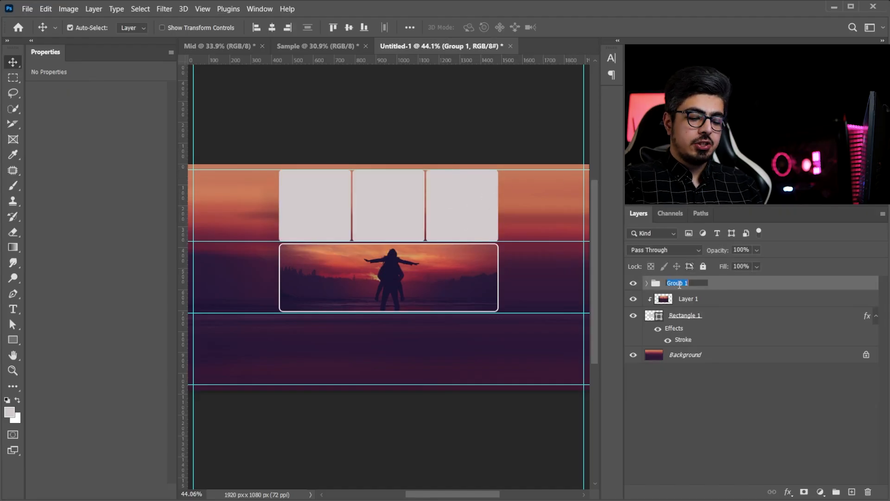
key(Return)
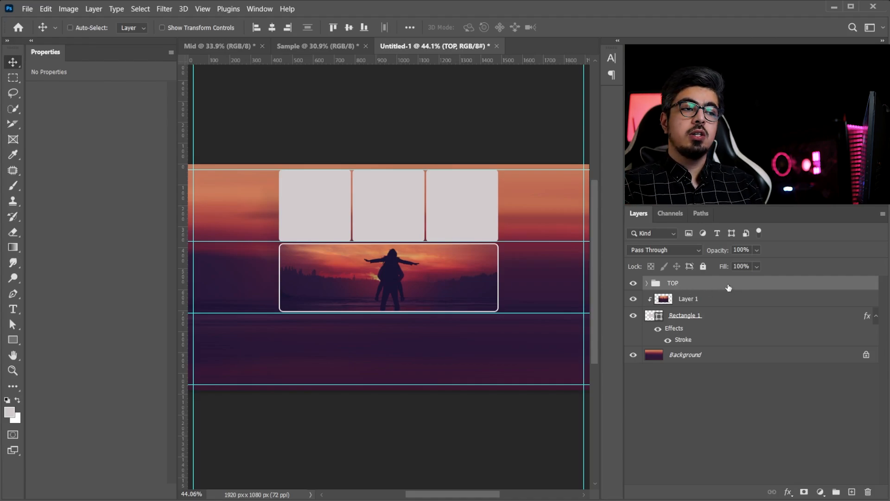
Step: Duplicate the TOP group and rename the copy BOTT
key(ctrl+j)
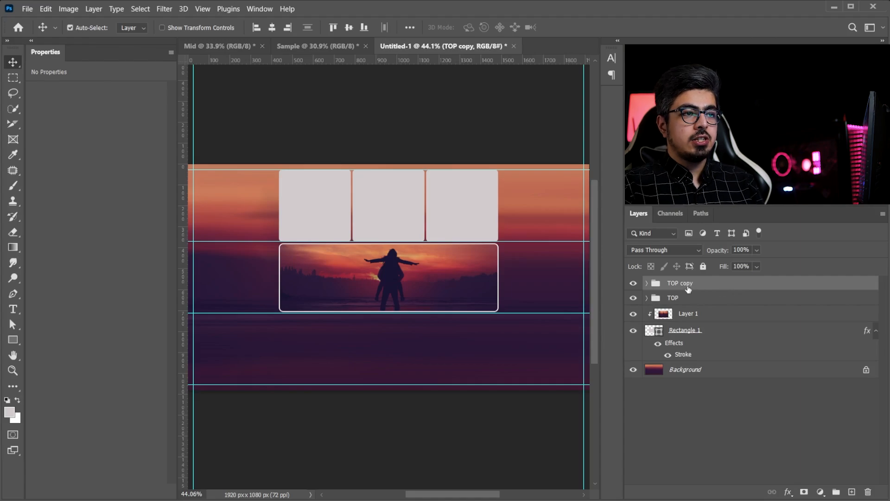
text(BOTT)
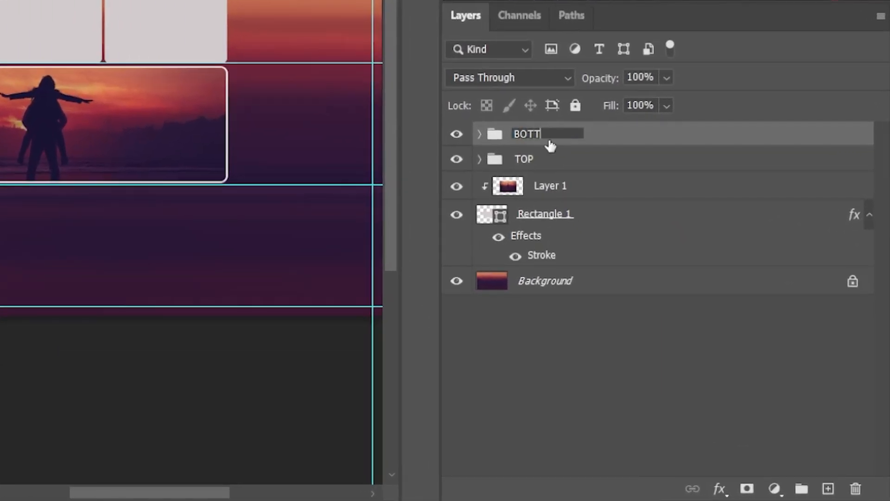
key(Return)
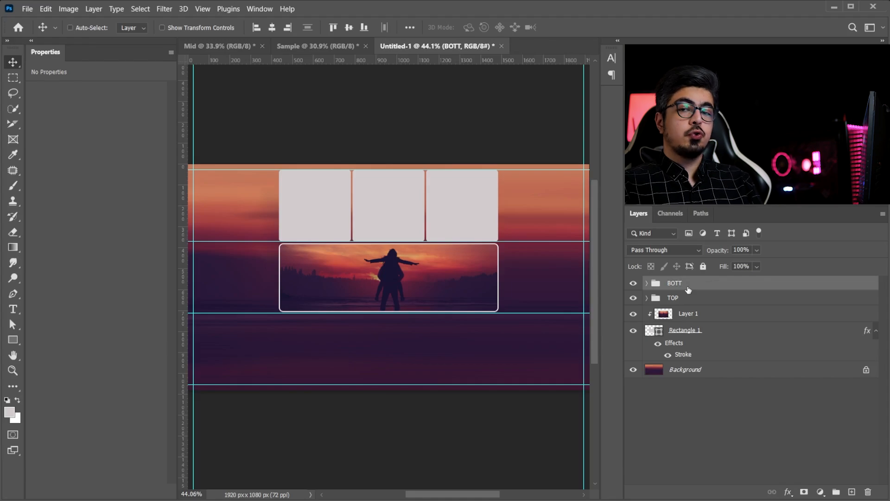
Step: Move the BOTT group straight down between the two lowest horizontal guides, centred at Y 883.50 px, below the middle photo
key(ctrl+t)
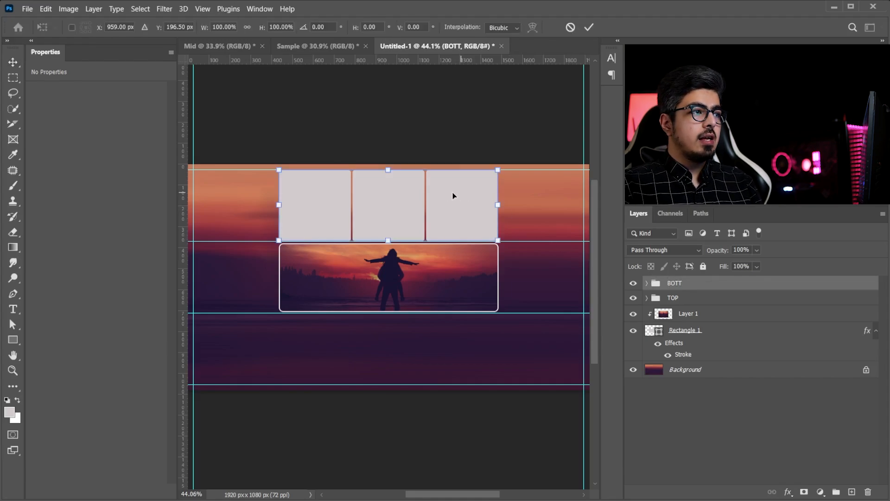
drag(453, 195, 461, 341)
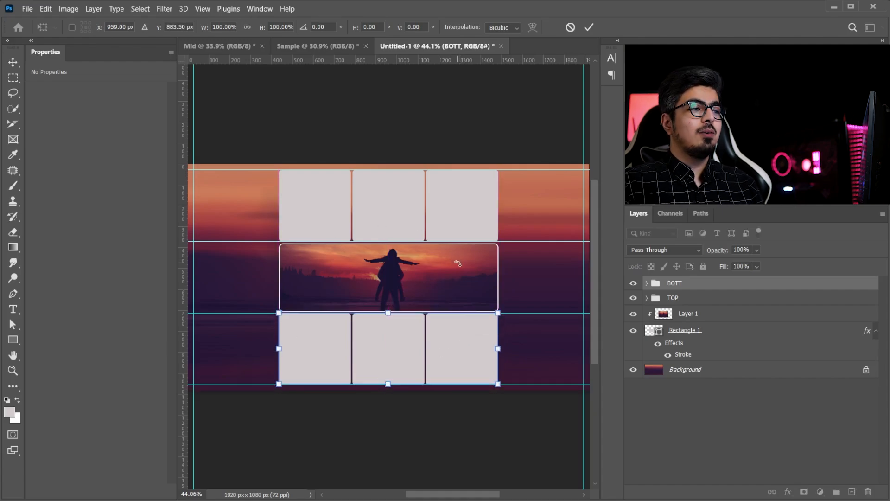
key(Return)
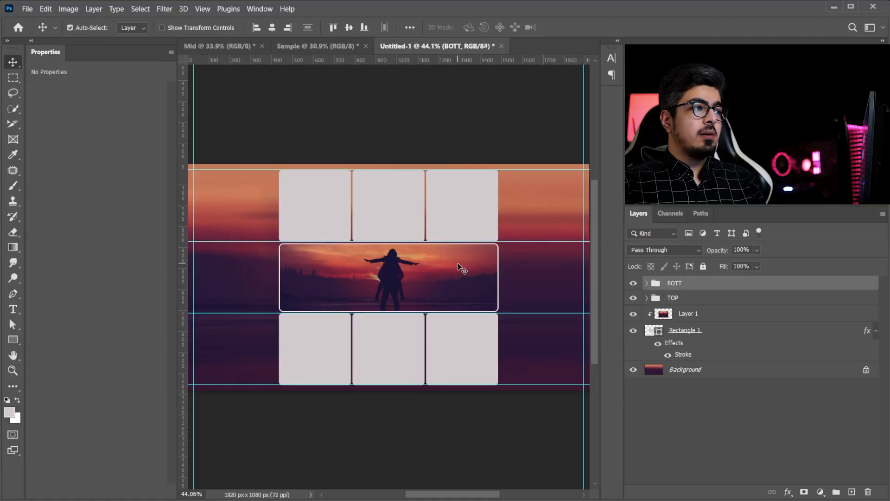
Step: Bring the couple photo from the Sample document into the Untitled-1 collage as a new layer above the groups
click(324, 47)
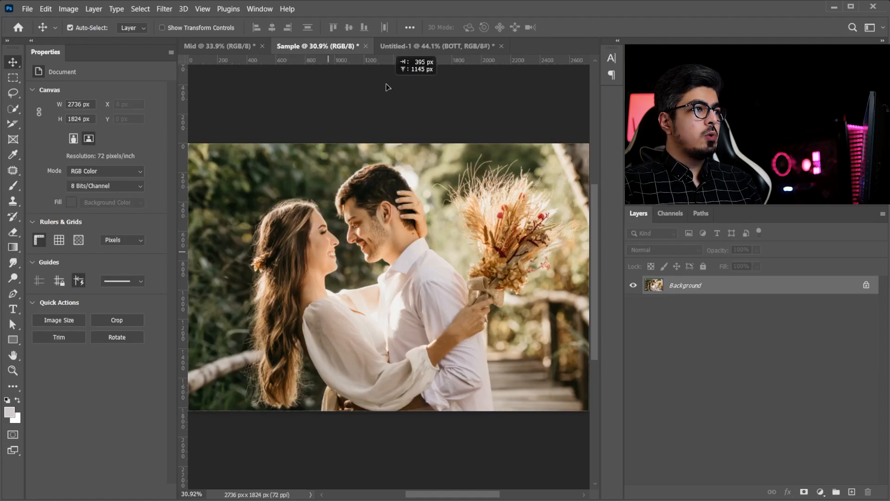
scroll(406, 60, up, 3)
drag(402, 51, 388, 147)
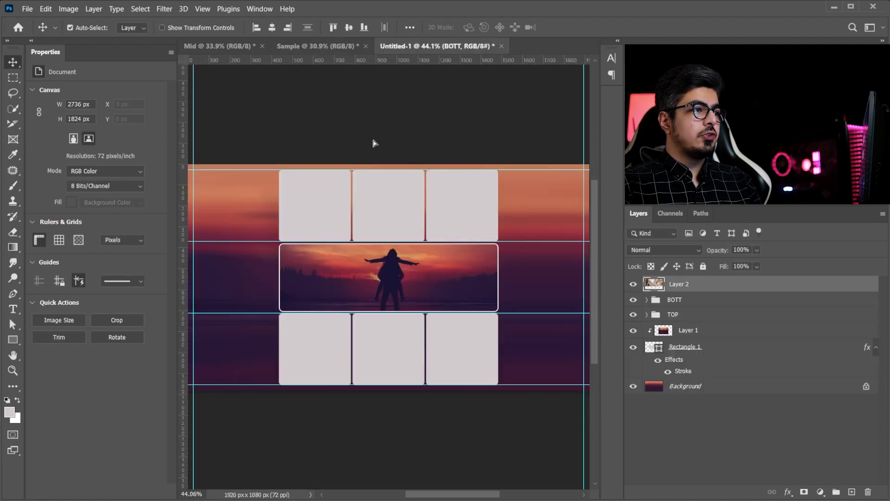
scroll(451, 216, down, 1)
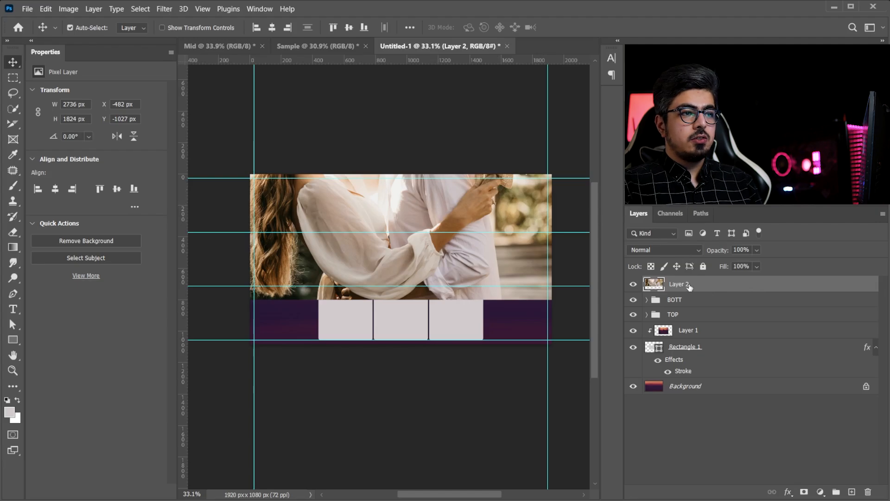
Step: Clip the couple photo to the BOTT group and move it down to Y 95 px over the bottom row of squares
right_click(690, 286)
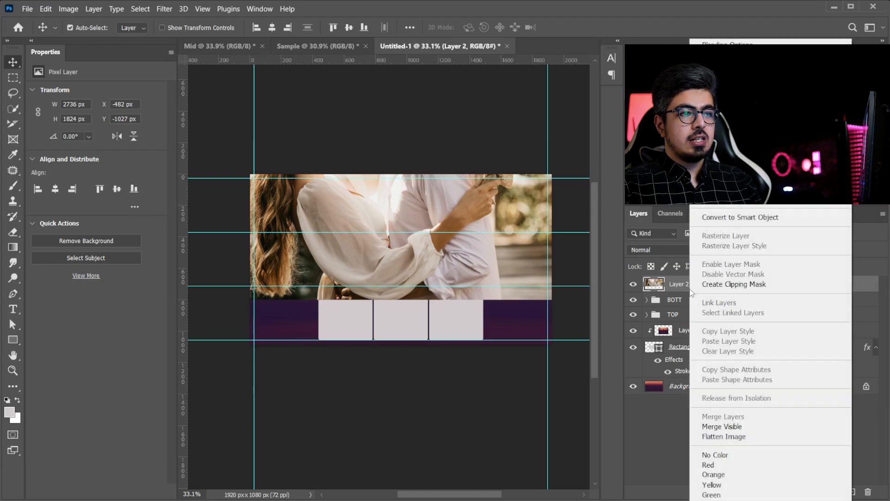
click(720, 285)
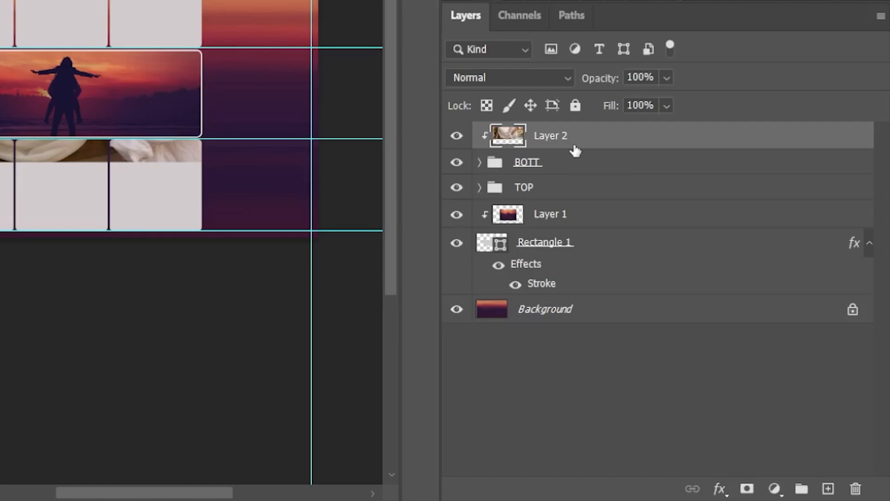
key(ctrl+t)
drag(435, 258, 434, 441)
key(Return)
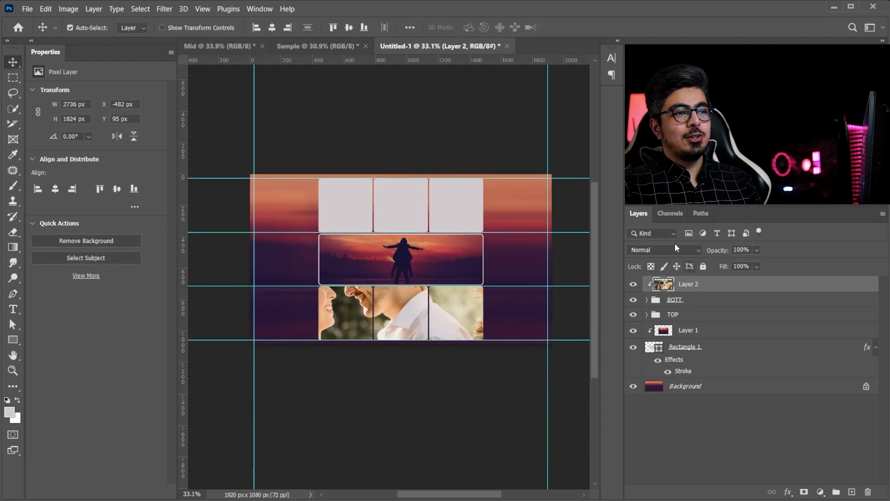
Step: Move the BOTT group below the TOP group in the layer order and clip the couple photo to the TOP group
click(699, 305)
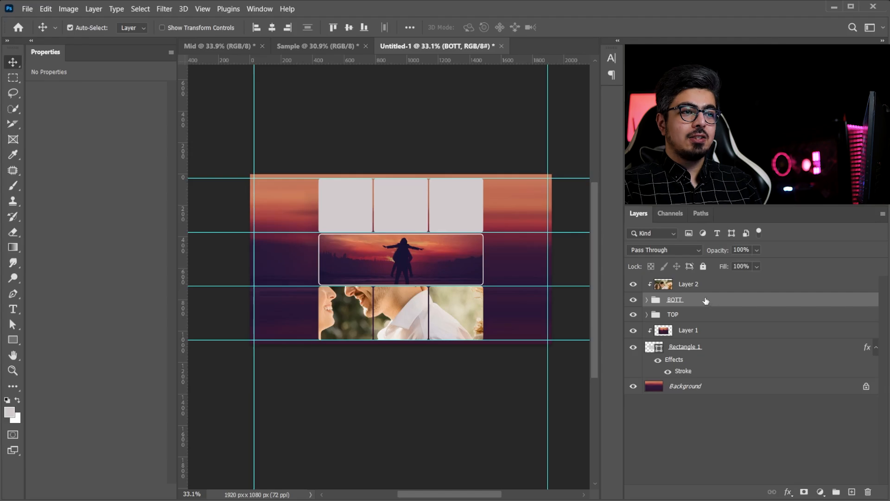
drag(717, 301, 715, 328)
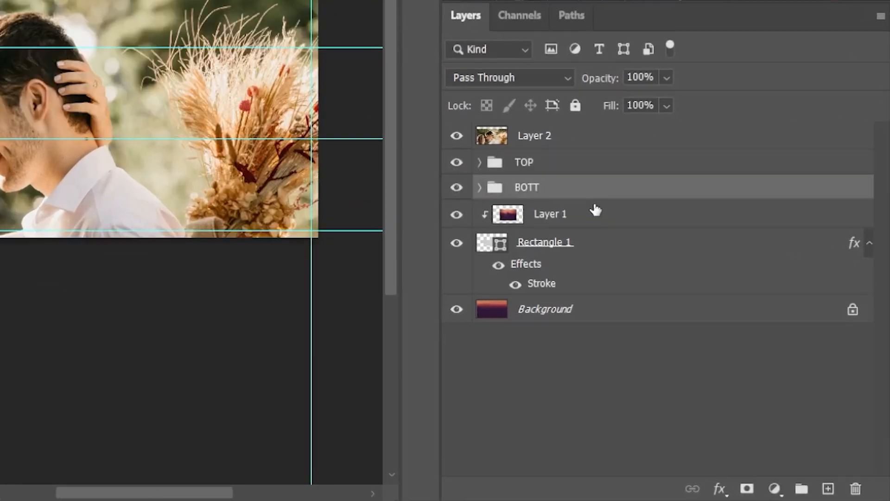
click(569, 135)
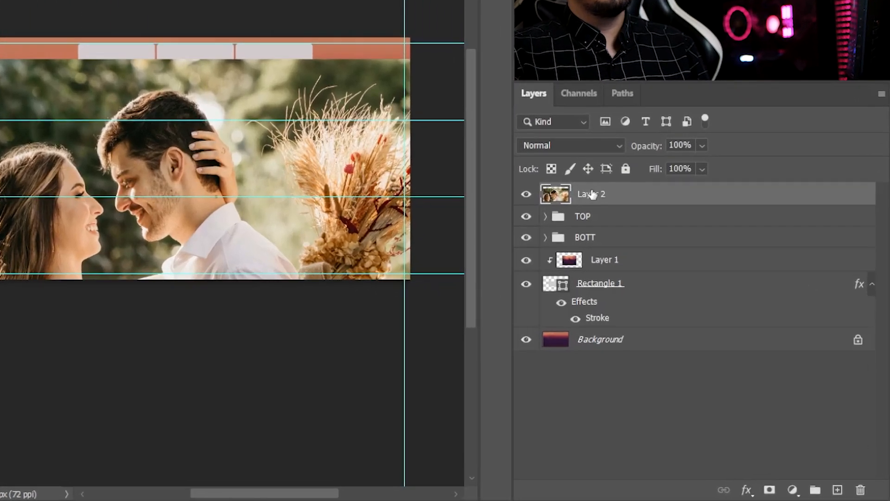
right_click(592, 194)
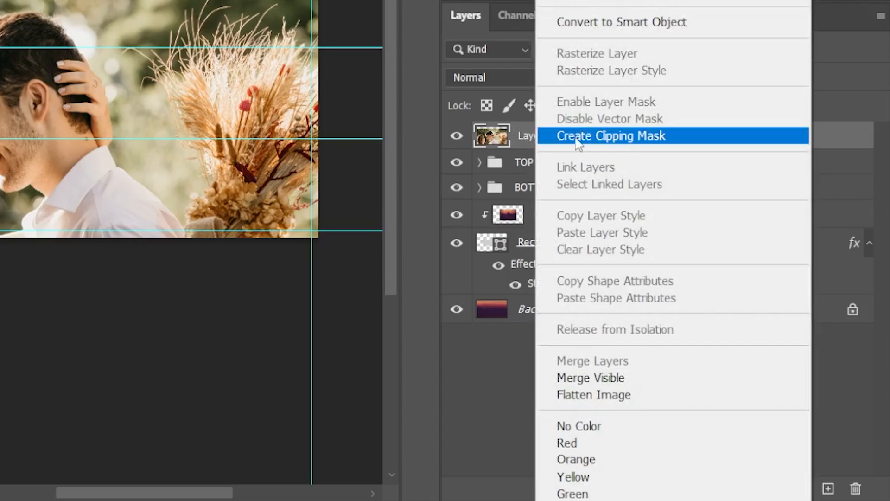
click(626, 197)
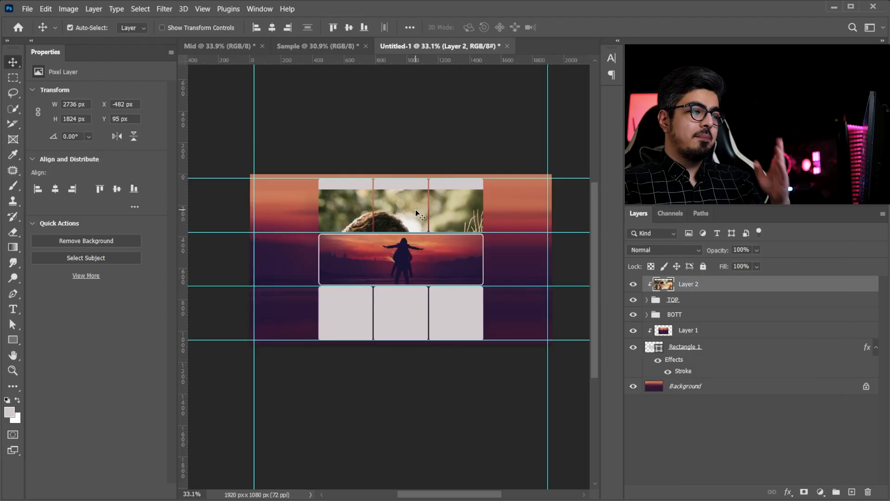
Step: Rotate the clipped couple photo to −90° and scale it down to about 67% over the top row
click(443, 232)
key(ctrl+t)
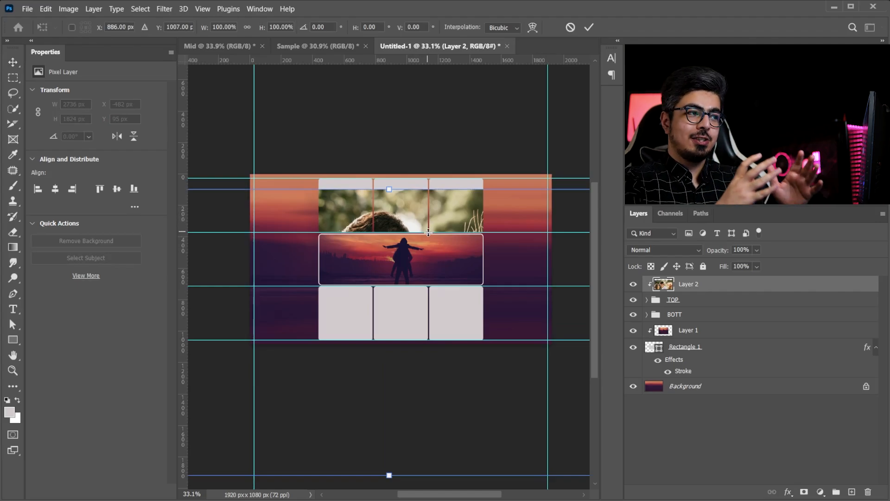
scroll(410, 191, down, 3)
drag(406, 207, 405, 146)
drag(558, 124, 284, 96)
drag(408, 232, 408, 201)
drag(502, 205, 467, 205)
Step: Position the rotated photo at about X 976 px, Y 145 px so the man's face shows in the top row, and apply the transform
scroll(454, 220, up, 6)
drag(358, 188, 358, 171)
key(shift+Right)
key(shift+Right)
key(shift+Right)
key(shift+Right)
key(shift+Right)
key(shift+Right)
key(shift+Right)
key(shift+Right)
key(shift+Right)
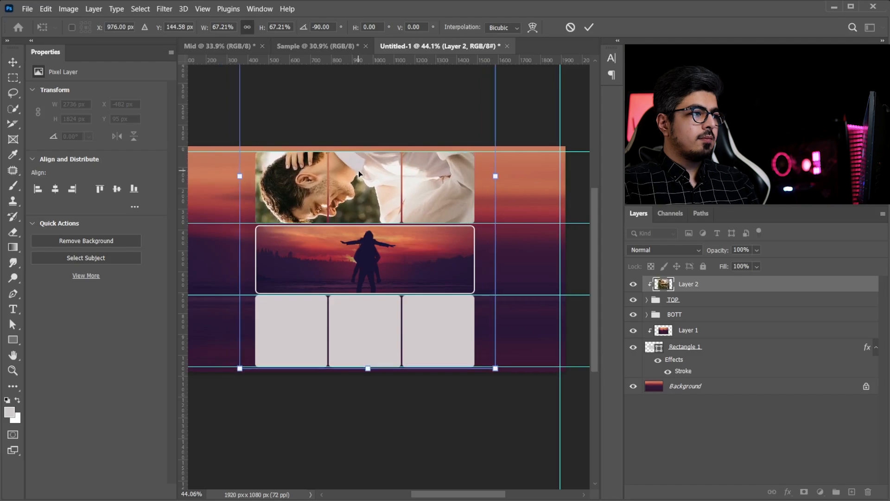
key(shift+Up)
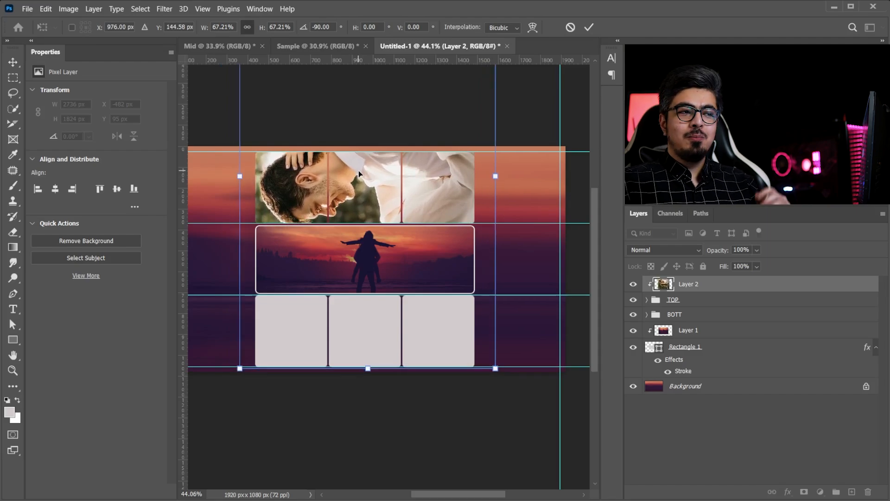
key(Return)
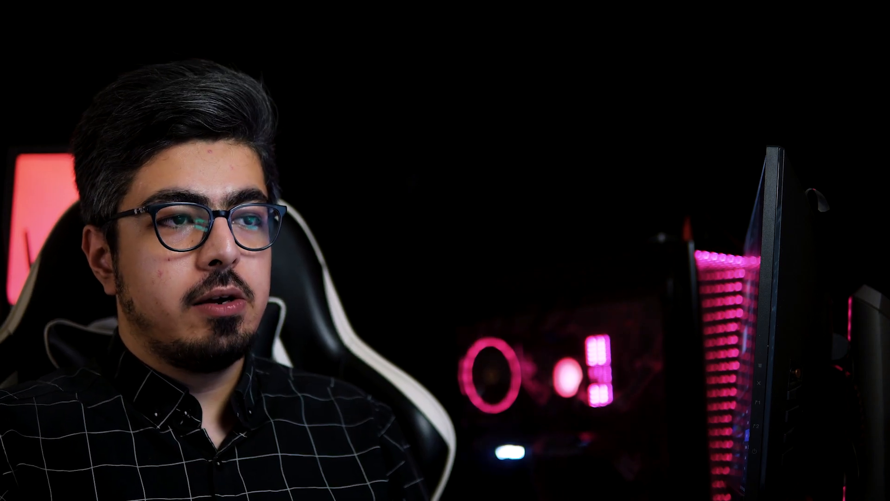
Step: Rename the clipped couple photo layer "sample top"
double_click(706, 283)
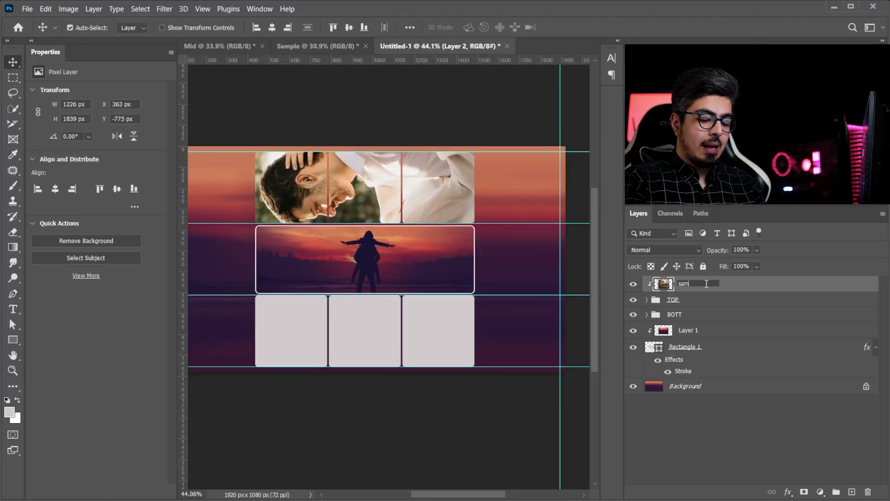
text(sample top)
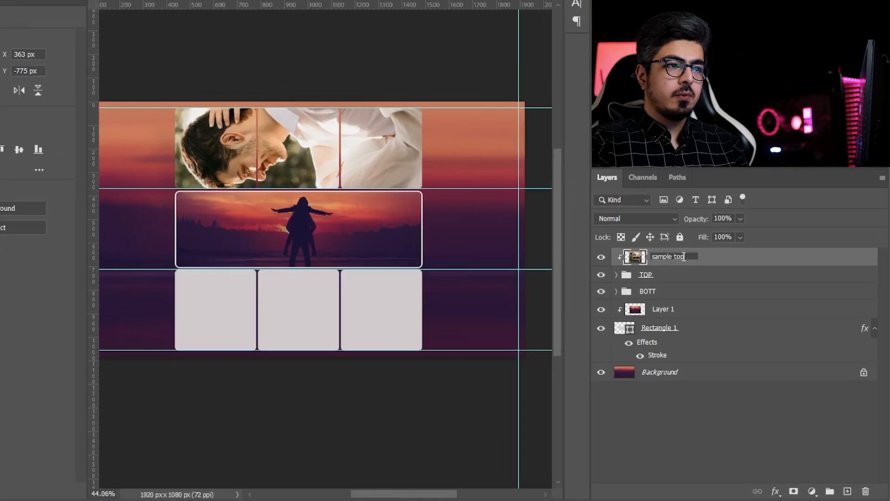
key(Return)
Step: Duplicate the "sample top" layer and rename the copy "Sample bott"
key(ctrl+j)
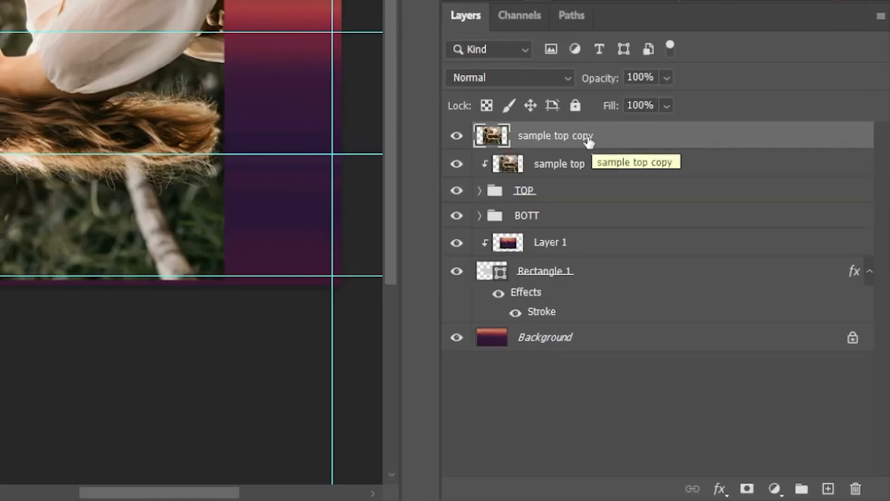
double_click(578, 135)
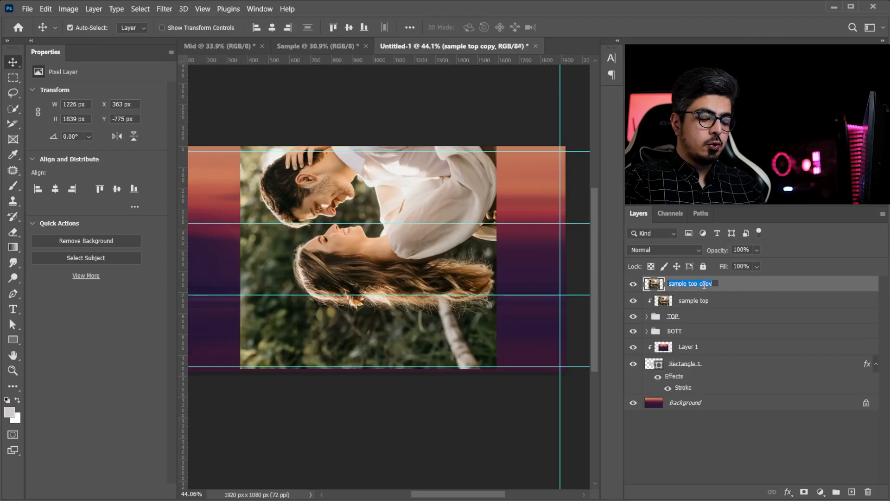
text(Sample bott)
key(Return)
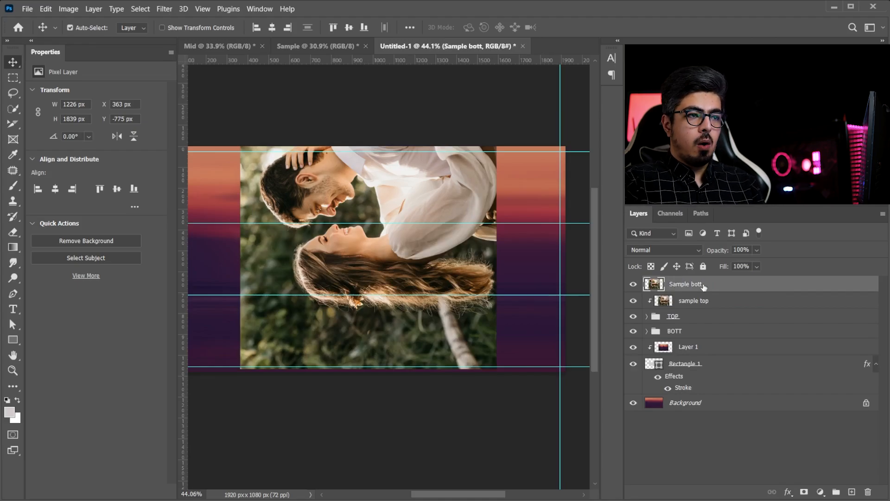
Step: Move the "Sample bott" layer directly above the BOTT group and clip it to that group
drag(728, 287, 733, 324)
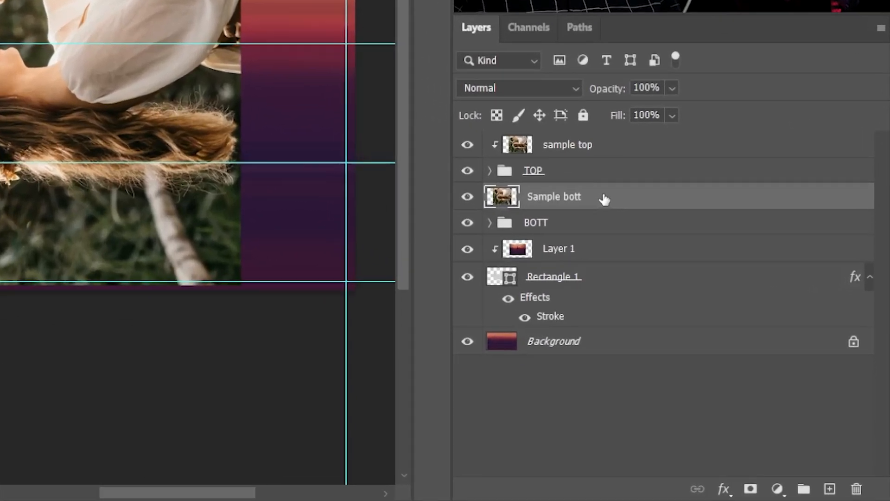
right_click(604, 199)
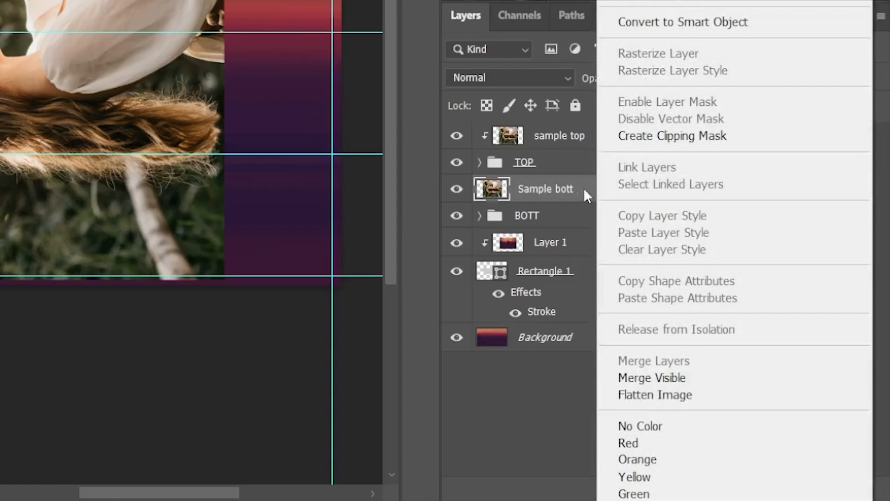
click(639, 143)
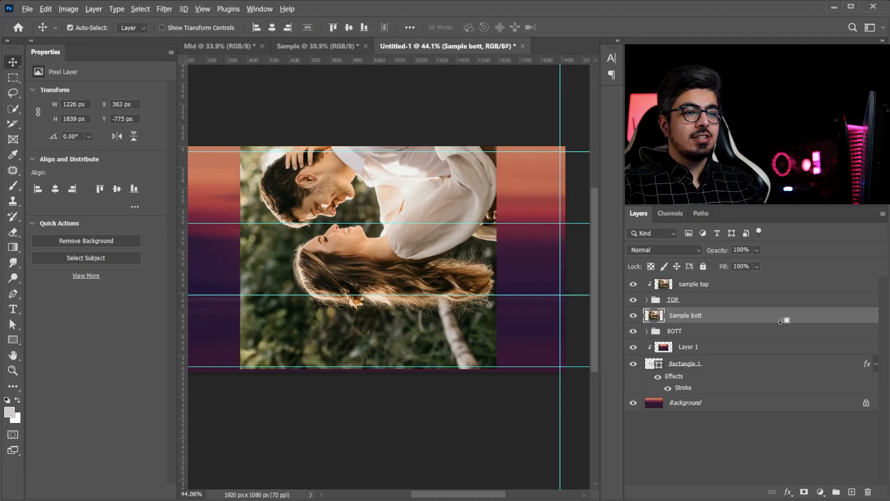
alt+click(781, 321)
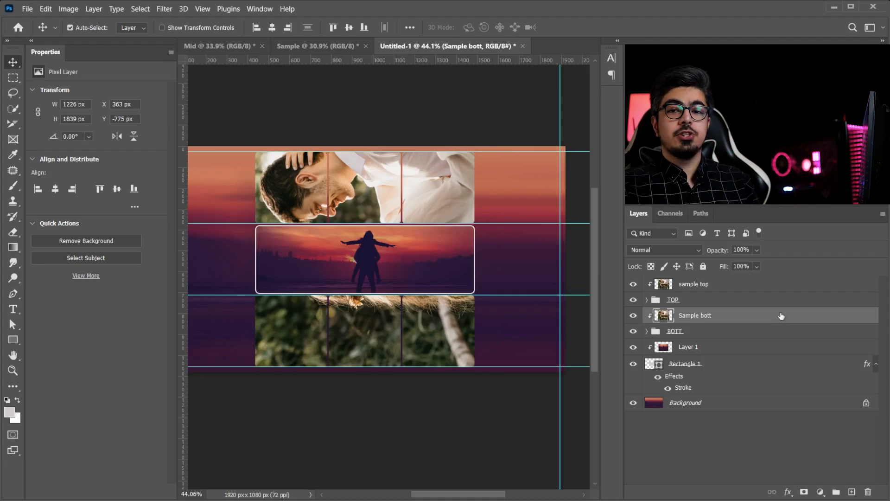
Step: Transform the "Sample bott" photo straight down to Y 484.5 px so the woman's face shows in the bottom row, and apply it
key(ctrl+t)
drag(364, 297, 365, 395)
key(Down)
key(Down)
key(Down)
key(Down)
key(Down)
key(Down)
key(Down)
key(Down)
key(Down)
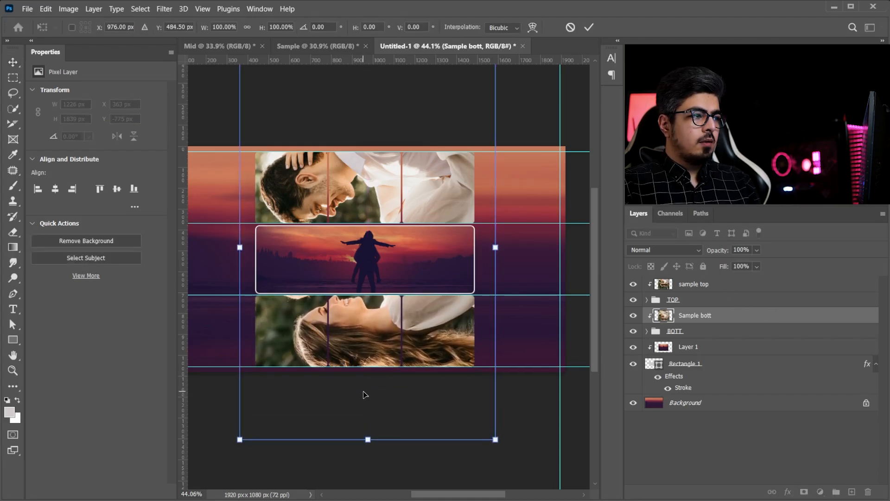
key(Return)
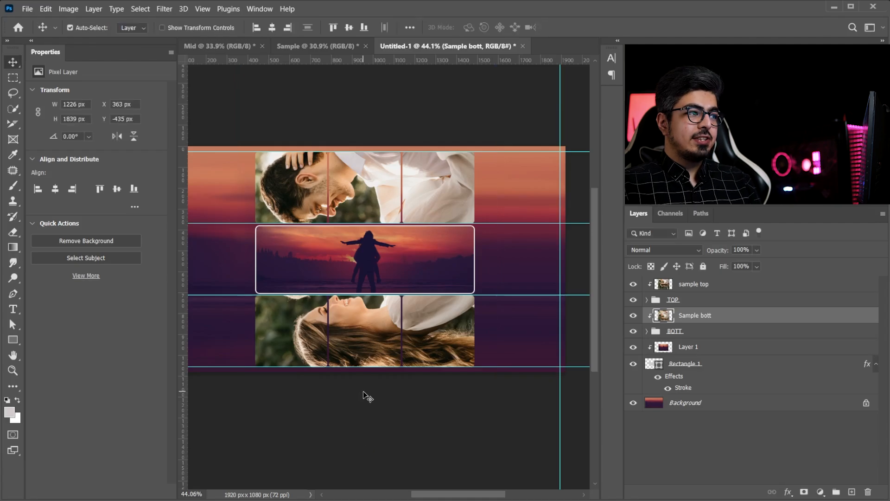
Step: Add a new empty layer above "Sample bott" and clip it to the BOTT group
scroll(317, 323, up, 6)
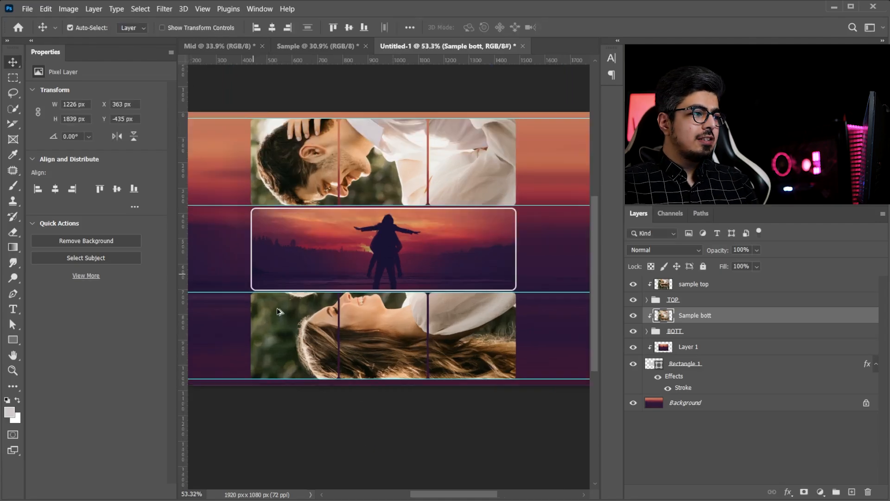
scroll(320, 284, down, 2)
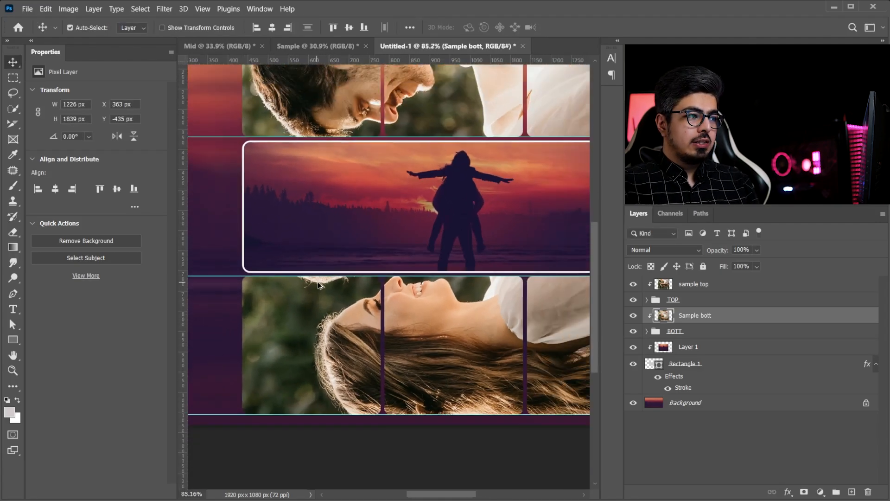
scroll(320, 288, up, 3)
scroll(366, 285, down, 1)
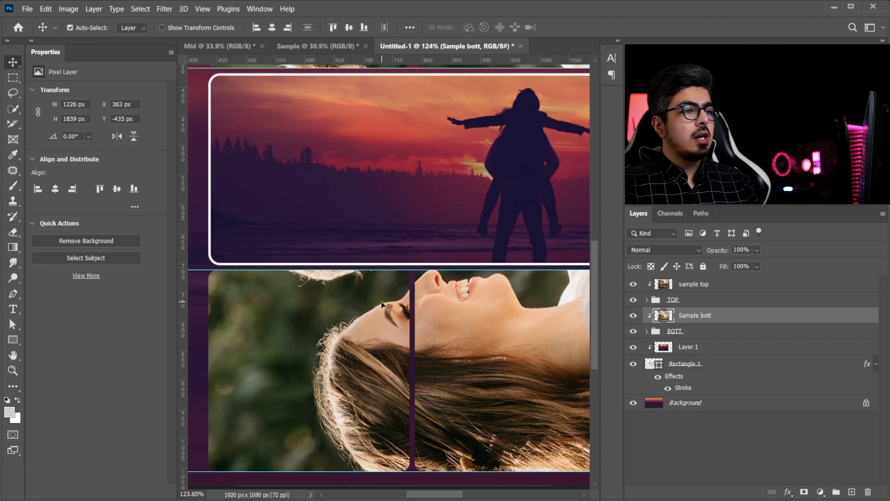
scroll(394, 304, down, 1)
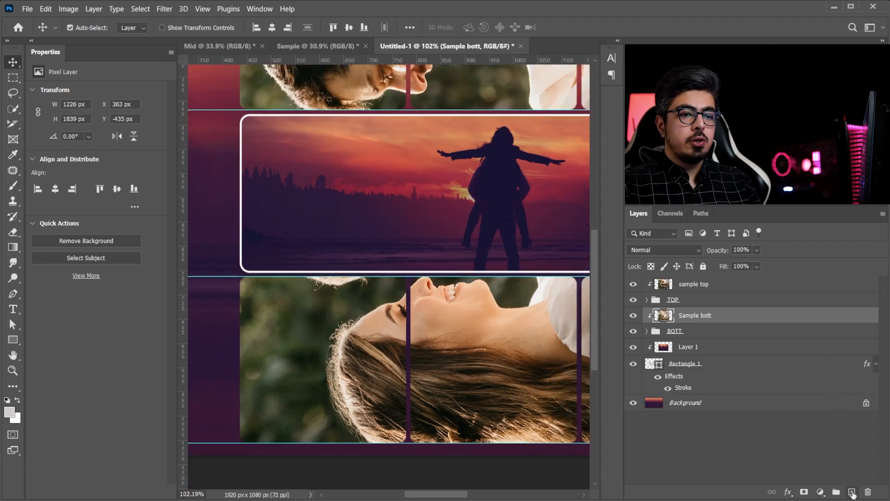
click(852, 493)
scroll(363, 335, up, 1)
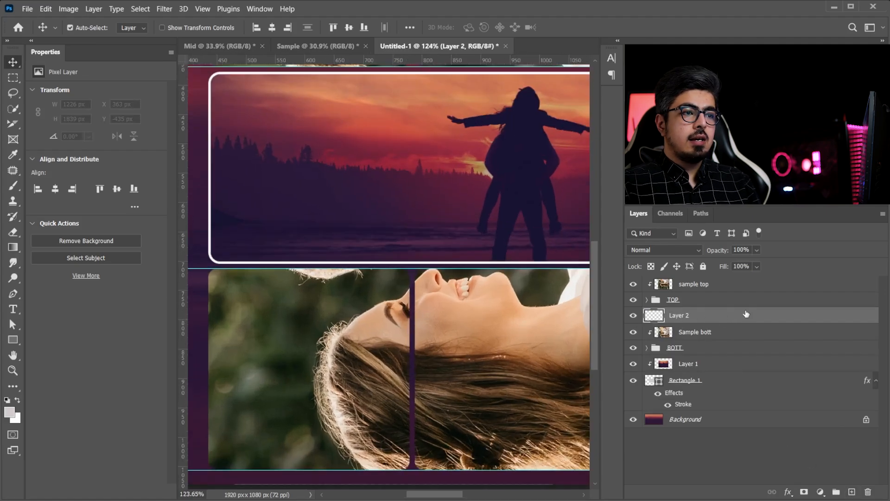
alt+click(829, 322)
drag(360, 314, 382, 305)
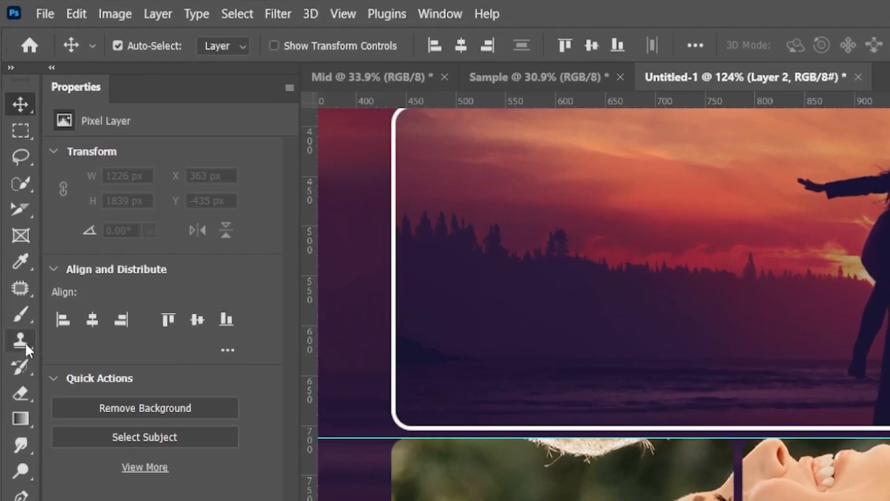
Step: On the new clipped layer, clone the green background over the man's leftover hair in the bottom row's first square, using the Clone Stamp
click(13, 201)
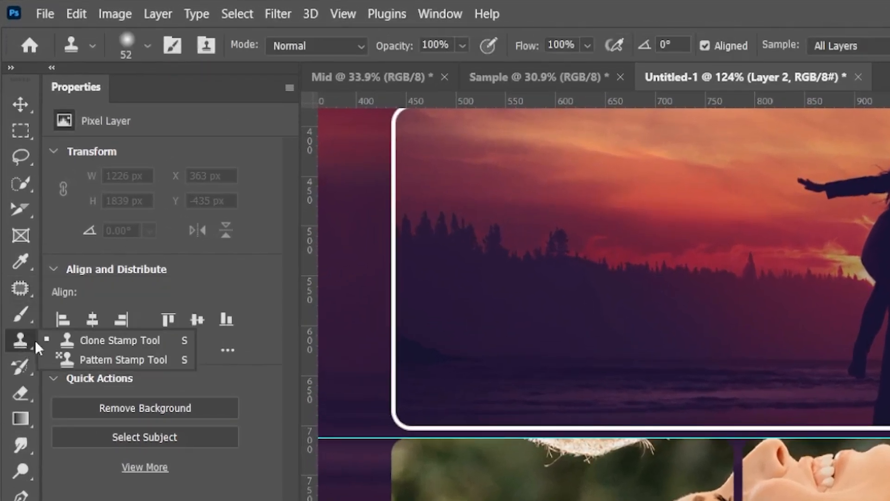
click(112, 340)
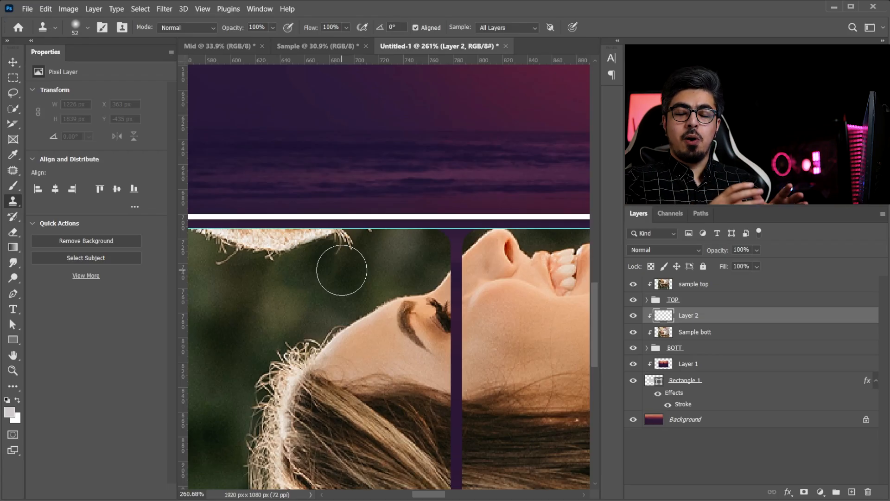
drag(319, 283, 391, 279)
scroll(388, 280, down, 5)
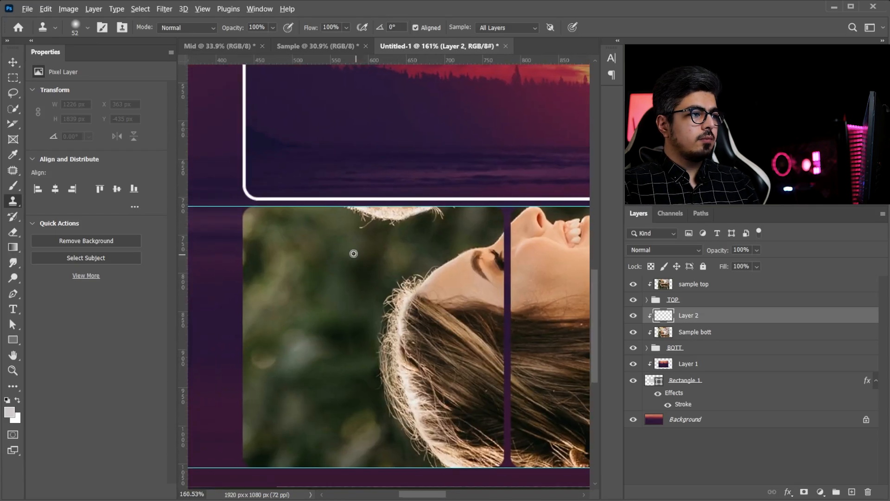
alt+click(354, 253)
drag(360, 221, 378, 225)
alt+click(342, 274)
drag(387, 222, 411, 222)
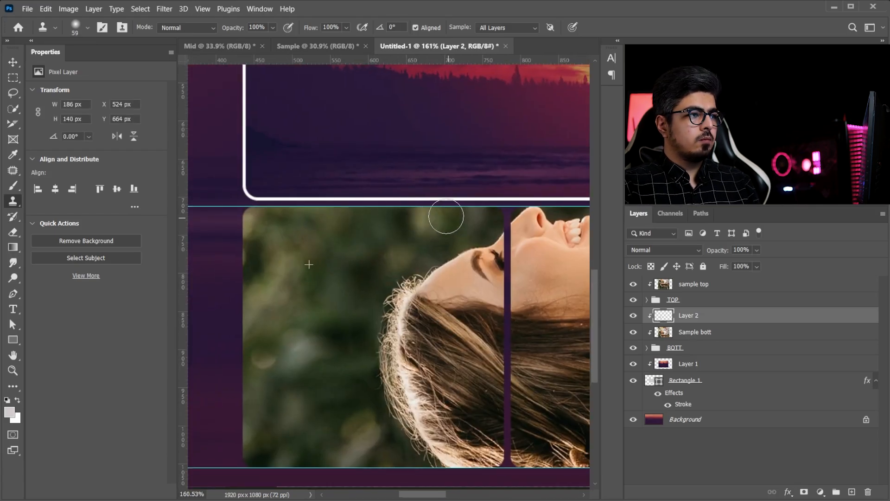
scroll(454, 278, down, 8)
key(v)
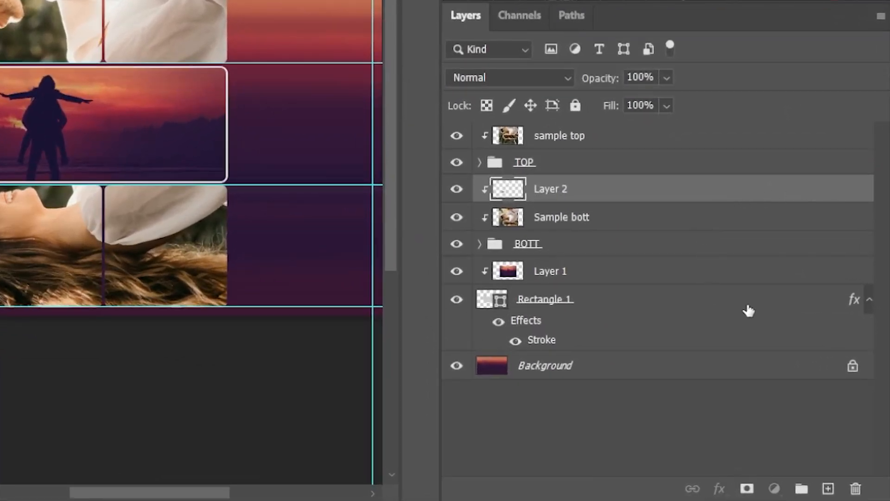
Step: Copy the Rectangle 1 stroke effect onto the BOTT group and from there onto the TOP group
click(747, 308)
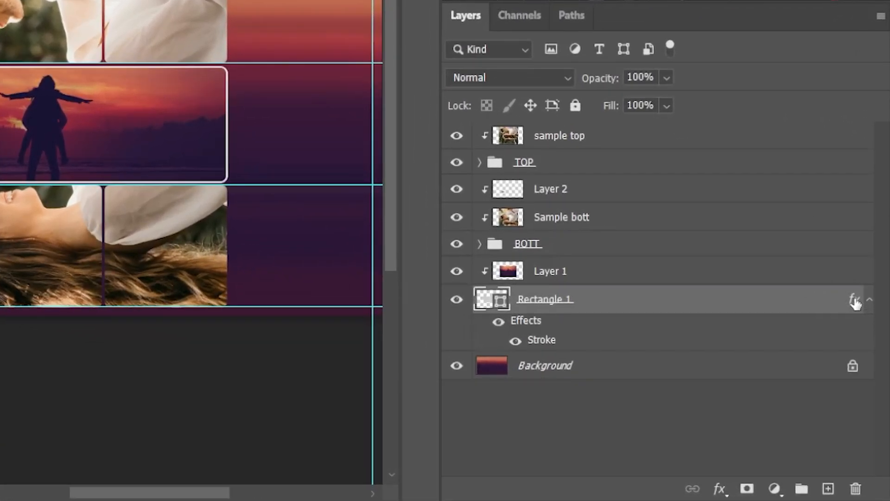
drag(855, 301, 849, 249)
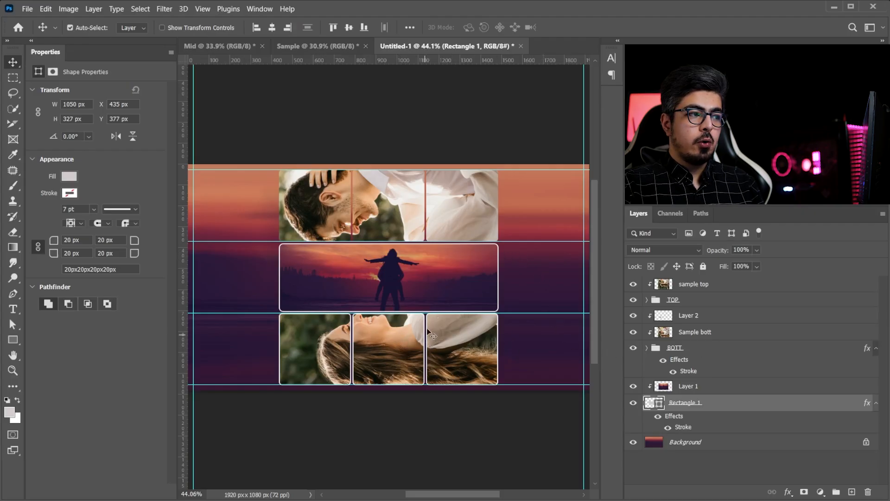
scroll(433, 334, up, 3)
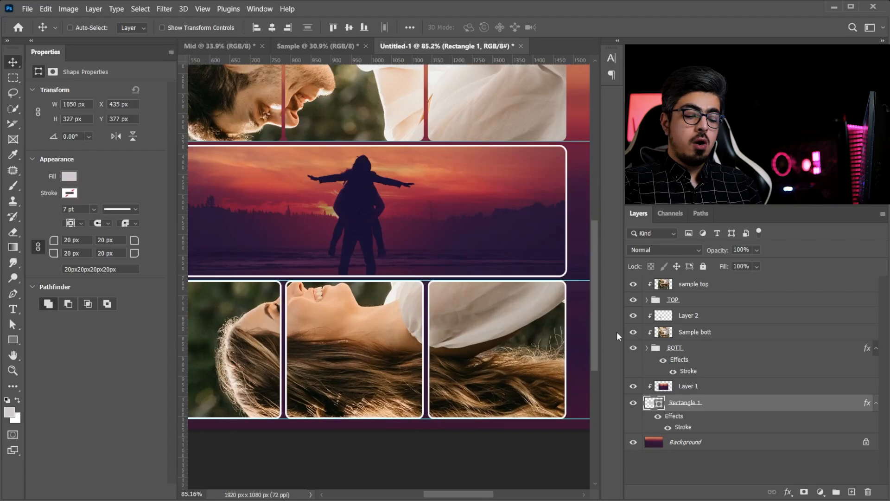
key(ctrl+0)
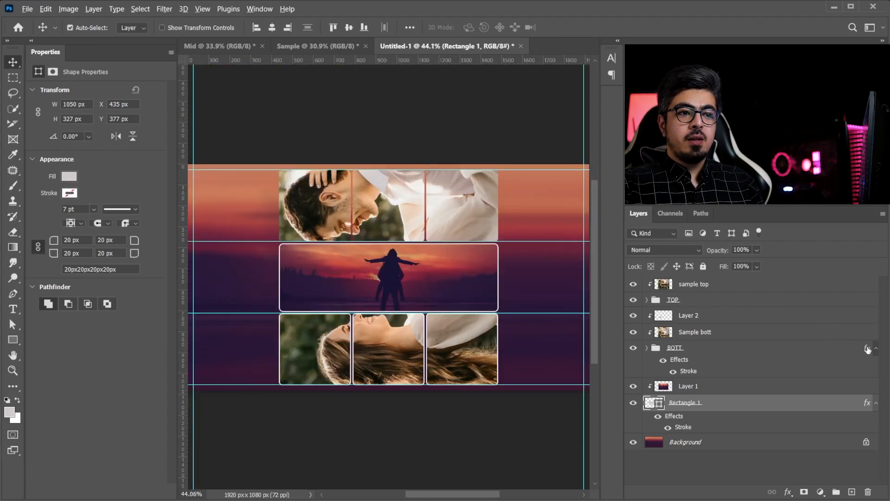
drag(868, 350, 863, 305)
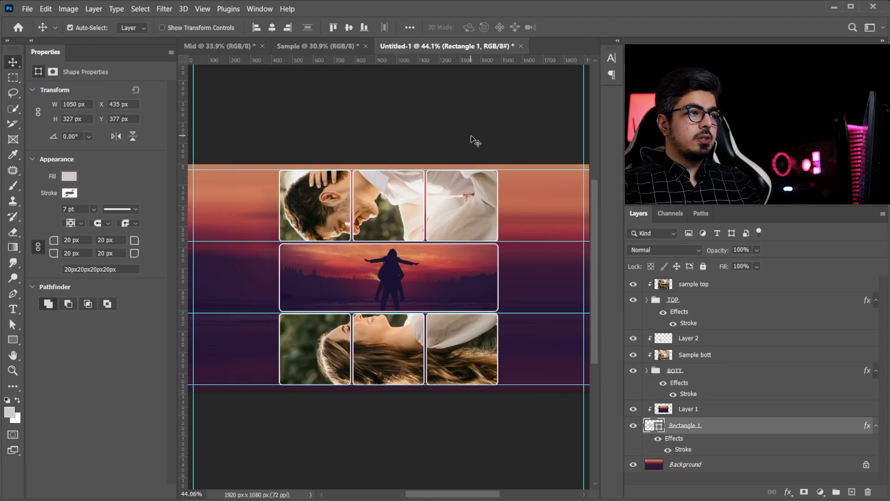
Step: With no layer selected, add the text "LOVE" over the middle photo as a new type layer and commit it
click(445, 131)
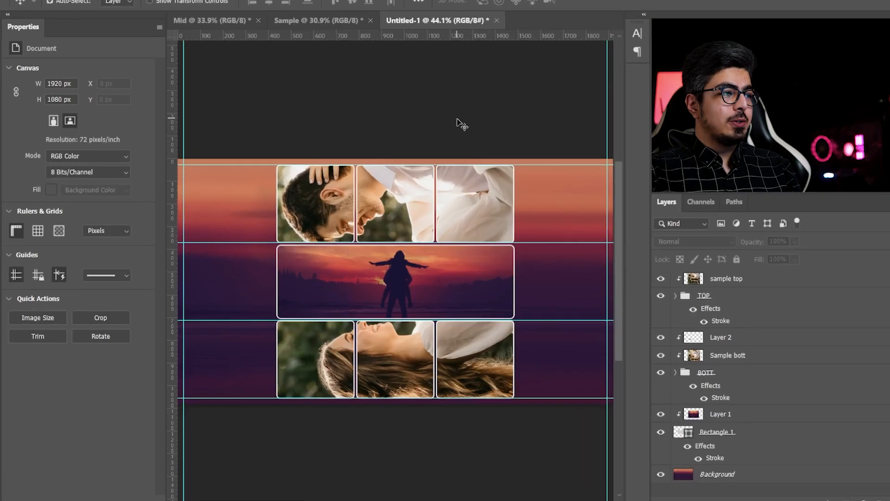
key(t)
click(325, 282)
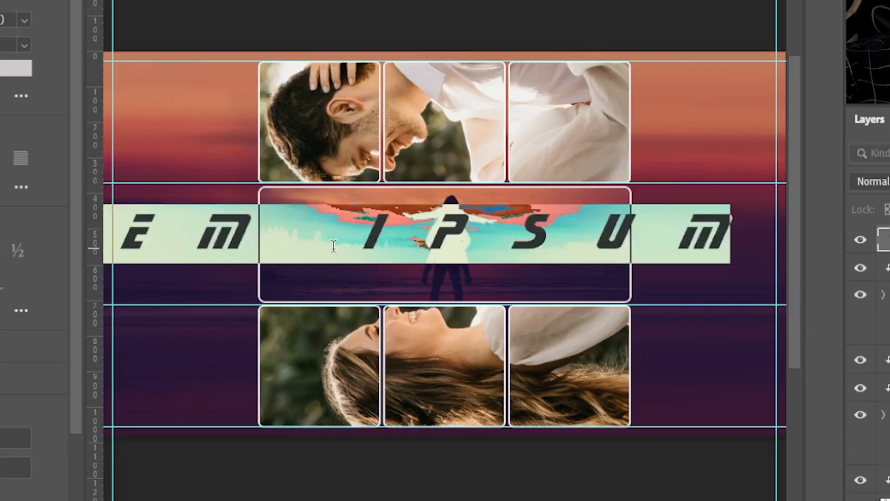
text(LO)
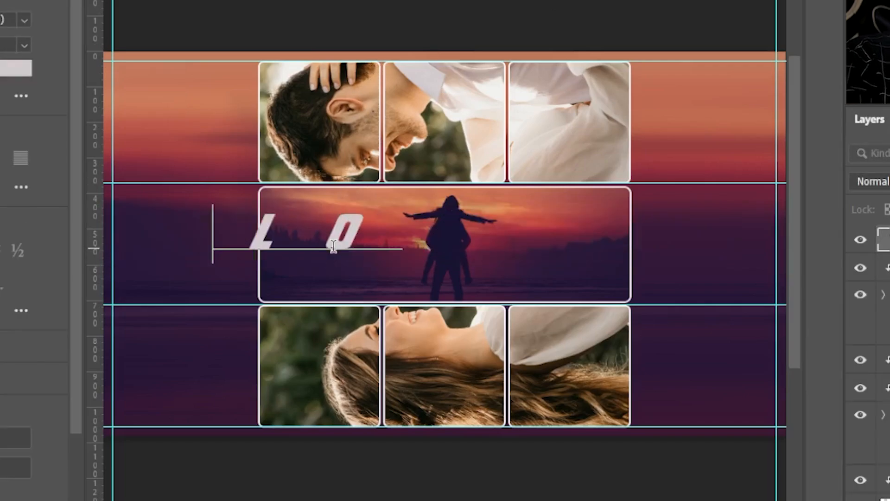
text(VE)
key(ctrl+Return)
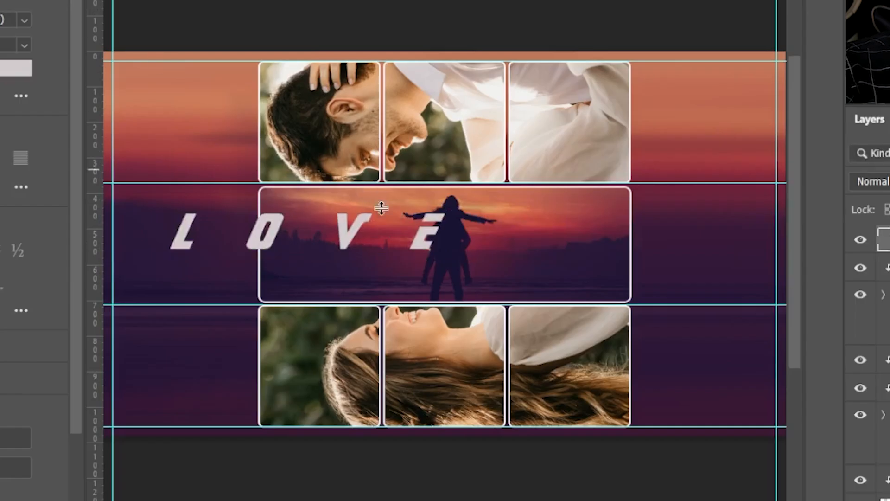
Step: Move the "LOVE" text into the lower part of the middle frame, centred horizontally over the silhouetted couple
drag(350, 236, 481, 267)
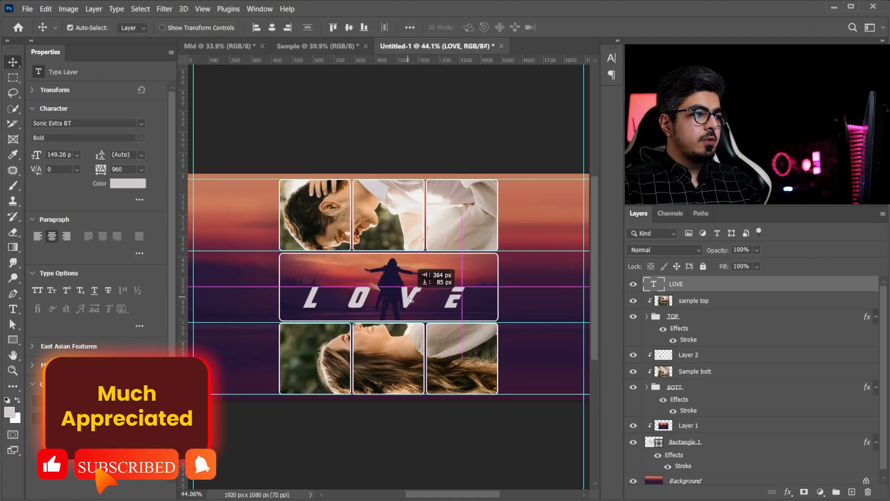
drag(410, 300, 415, 300)
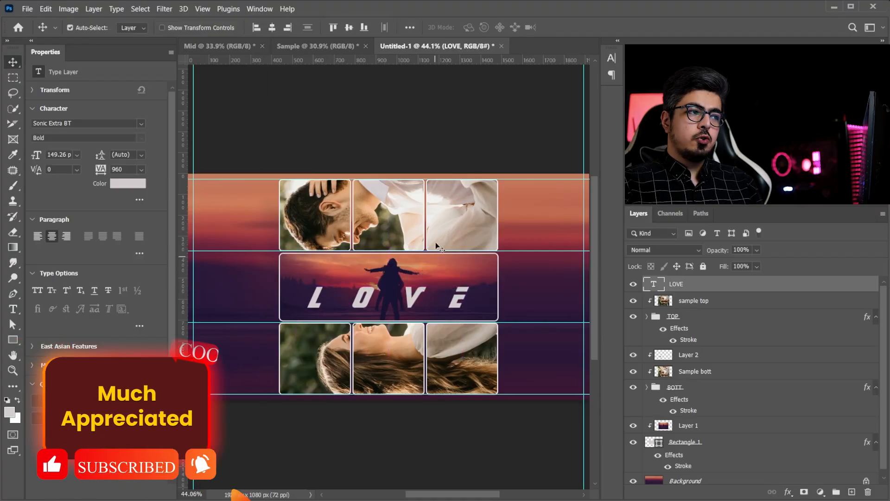
scroll(468, 173, down, 2)
scroll(477, 159, up, 1)
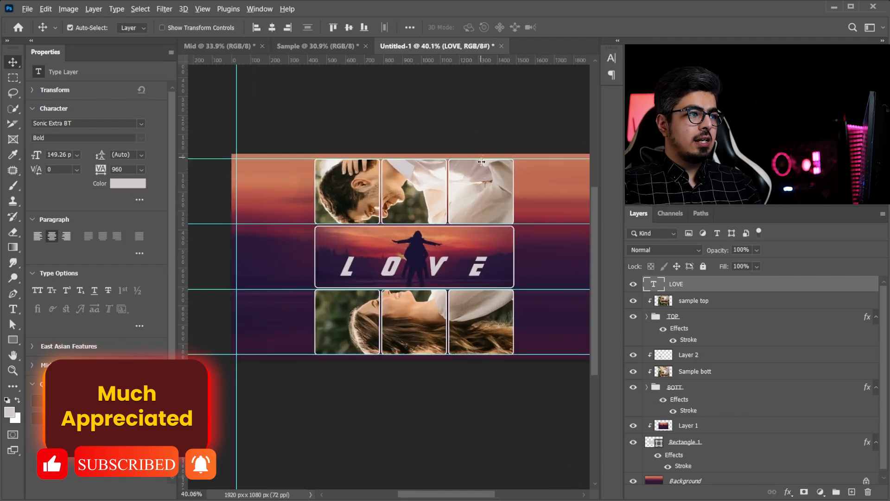
drag(516, 222, 479, 229)
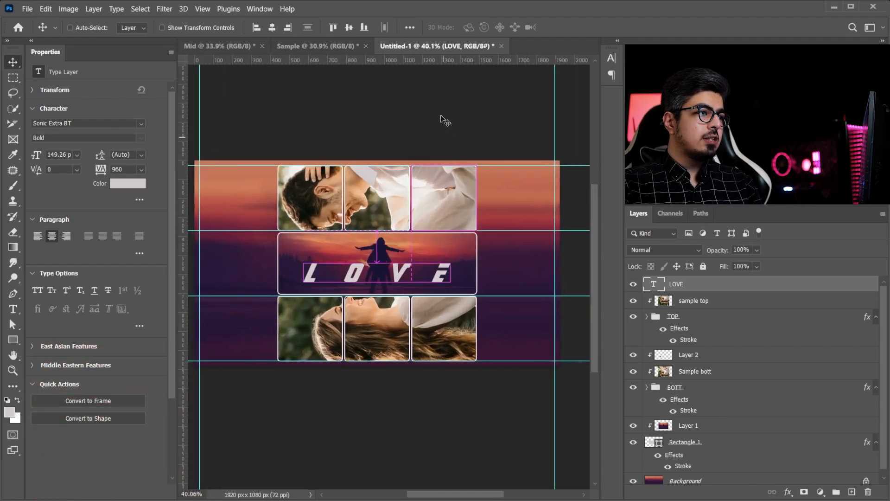